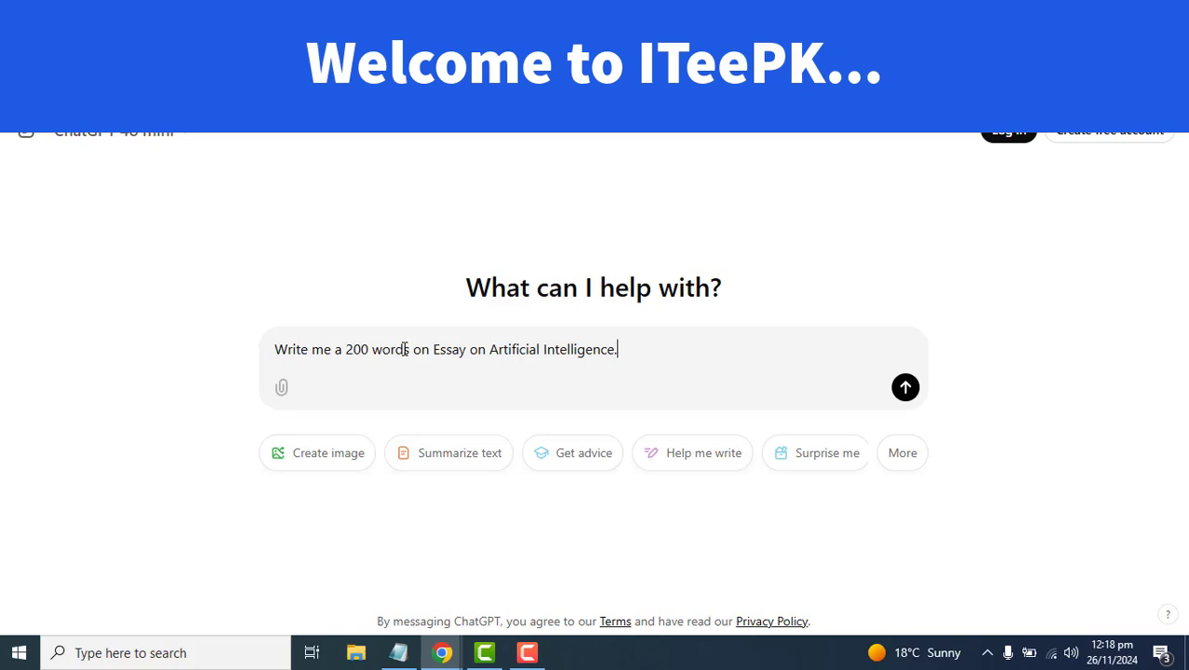
- Send the request for a 200-word essay on Artificial Intelligence
{"action": "key", "text": "Return"}
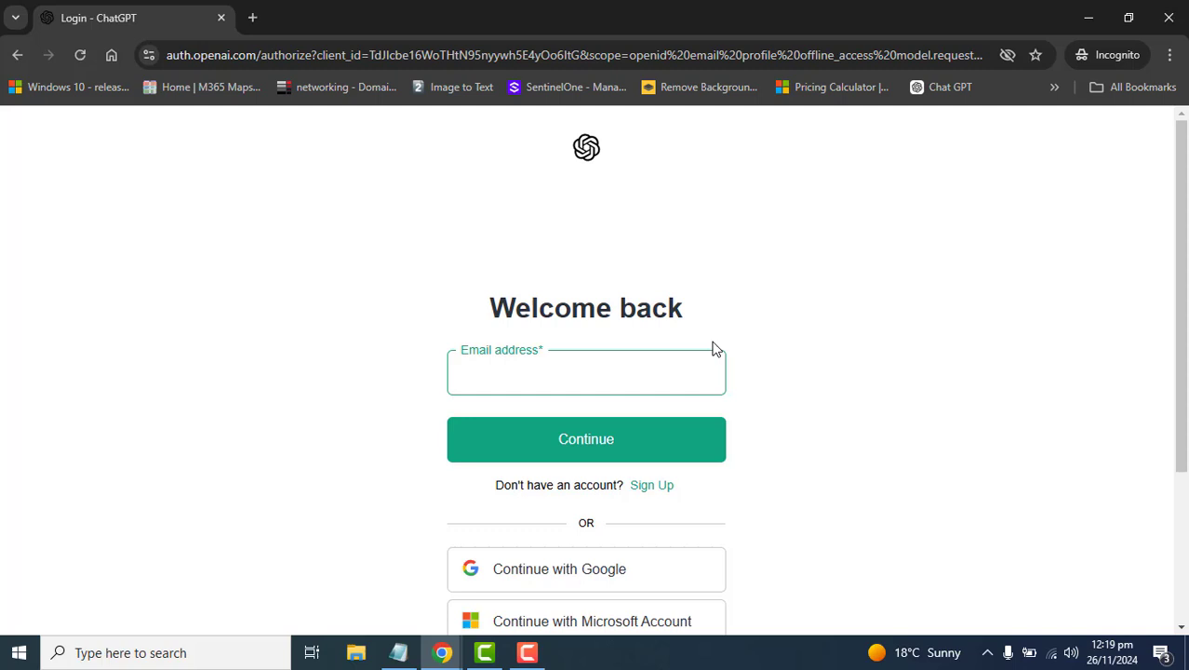
- Reload chat.openai.com and begin creating a free account
{"action": "type", "text": "/"}
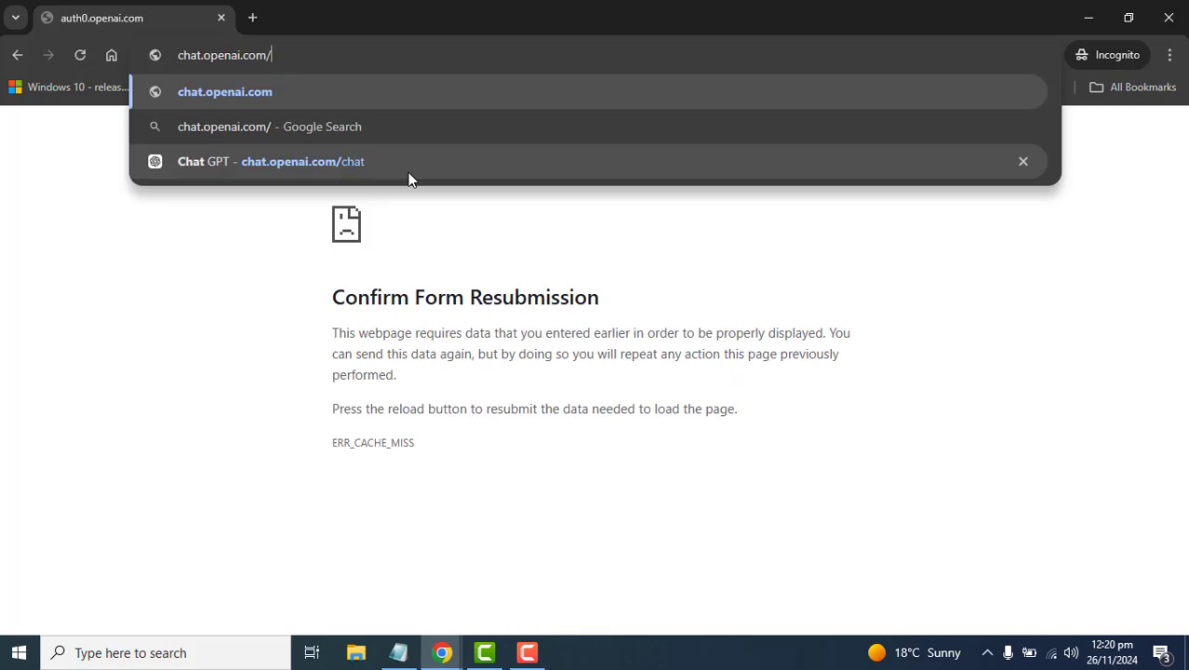
{"action": "key", "text": "Return"}
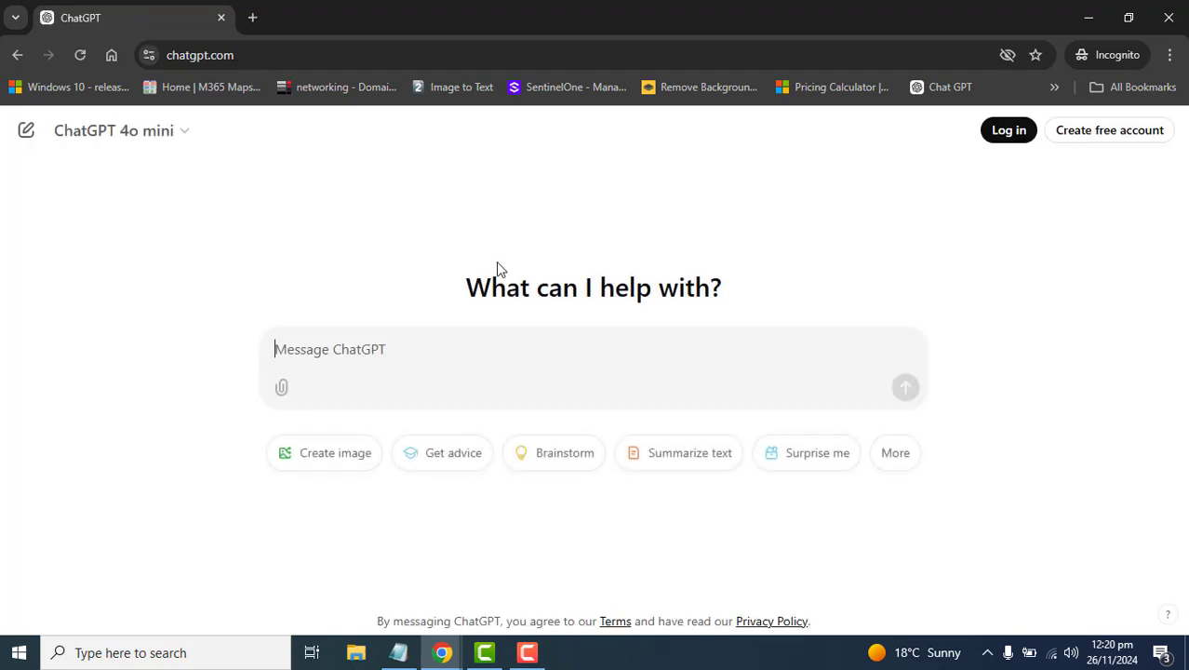
{"action": "left_click", "coordinate": [1134, 130]}
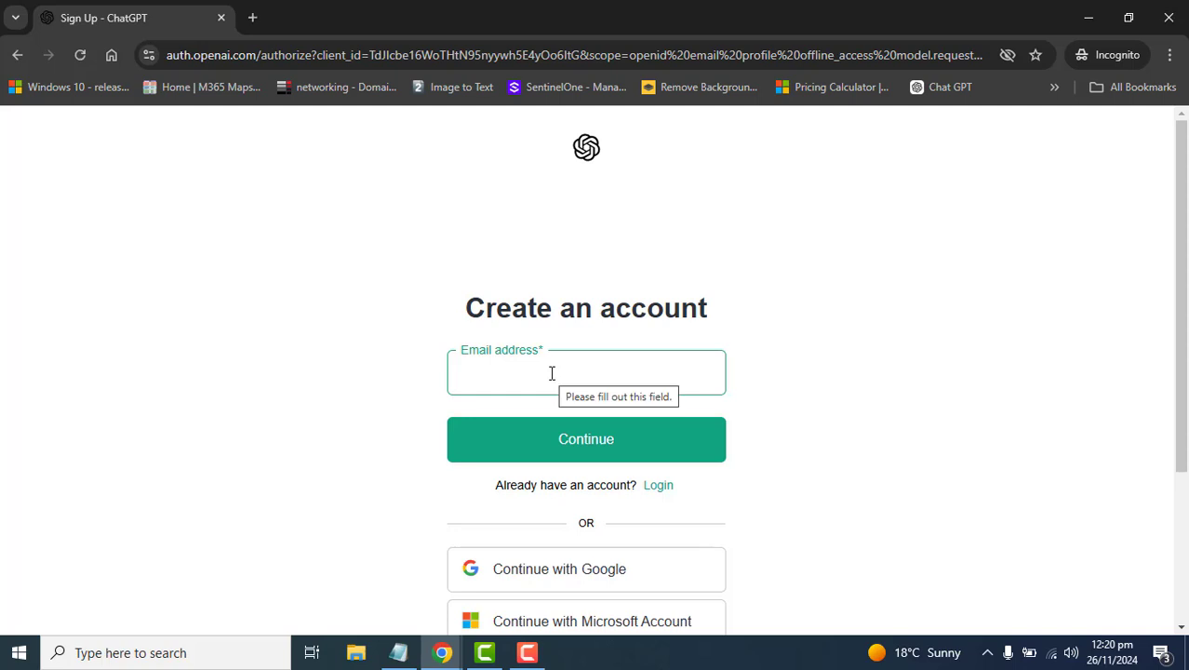
- Sign up with the account email and a password of at least 12 characters
{"action": "key", "text": "ctrl+v"}
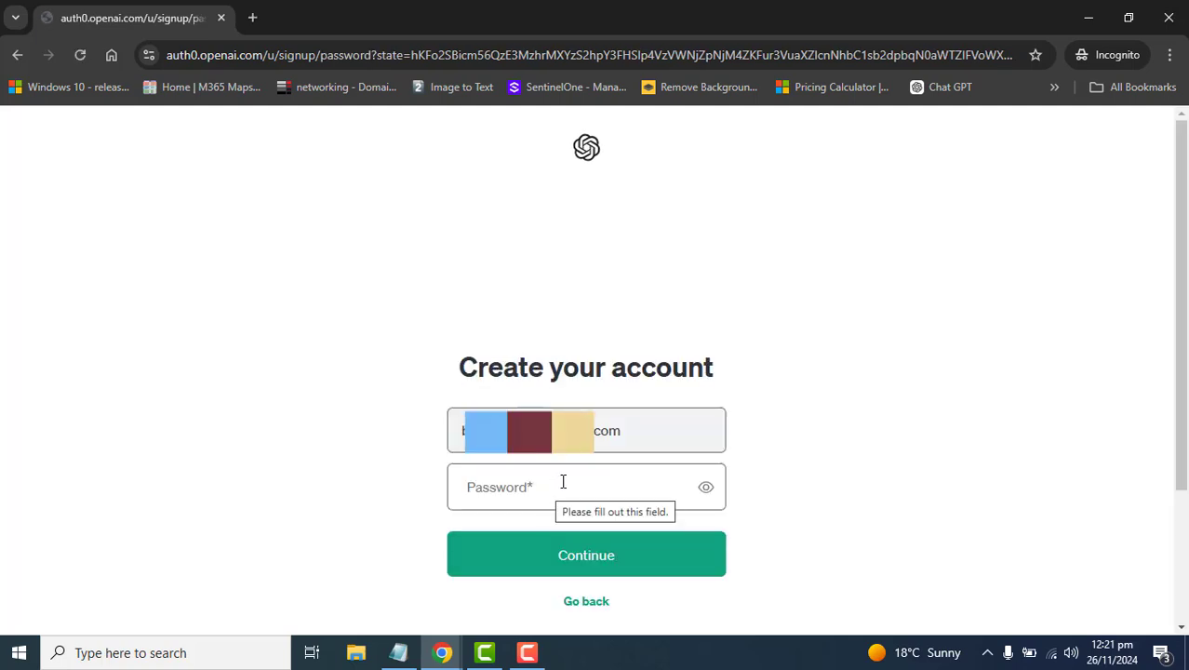
{"action": "left_click", "coordinate": [565, 482]}
{"action": "key", "text": "ctrl+v"}
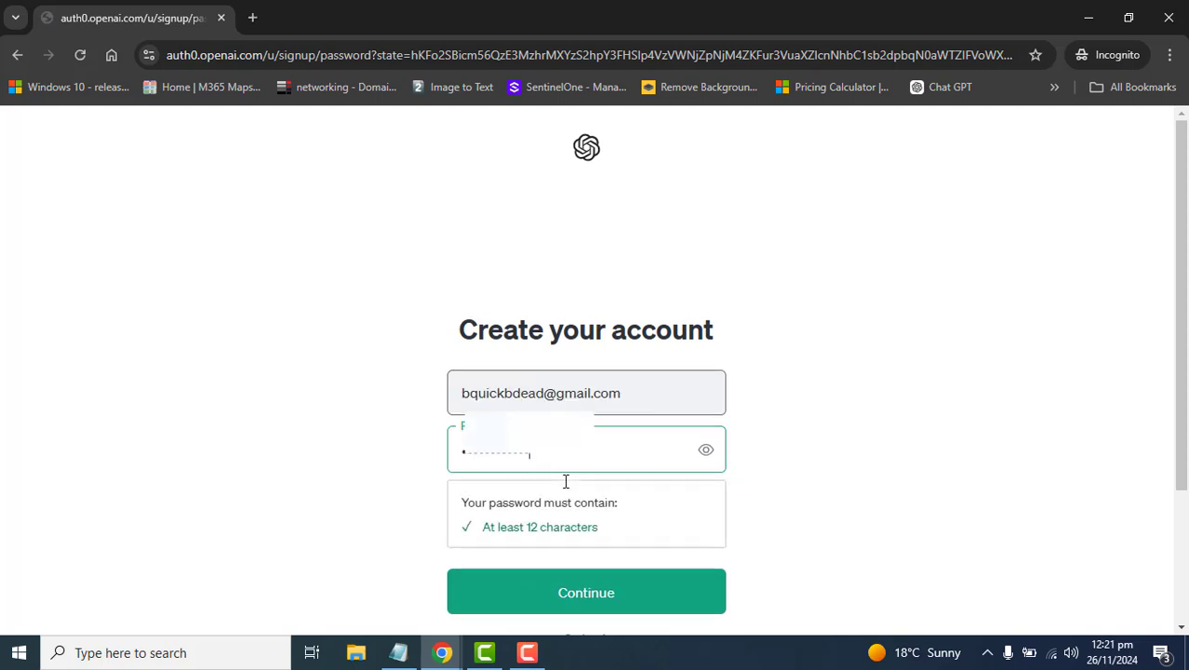
{"action": "left_click", "coordinate": [595, 594]}
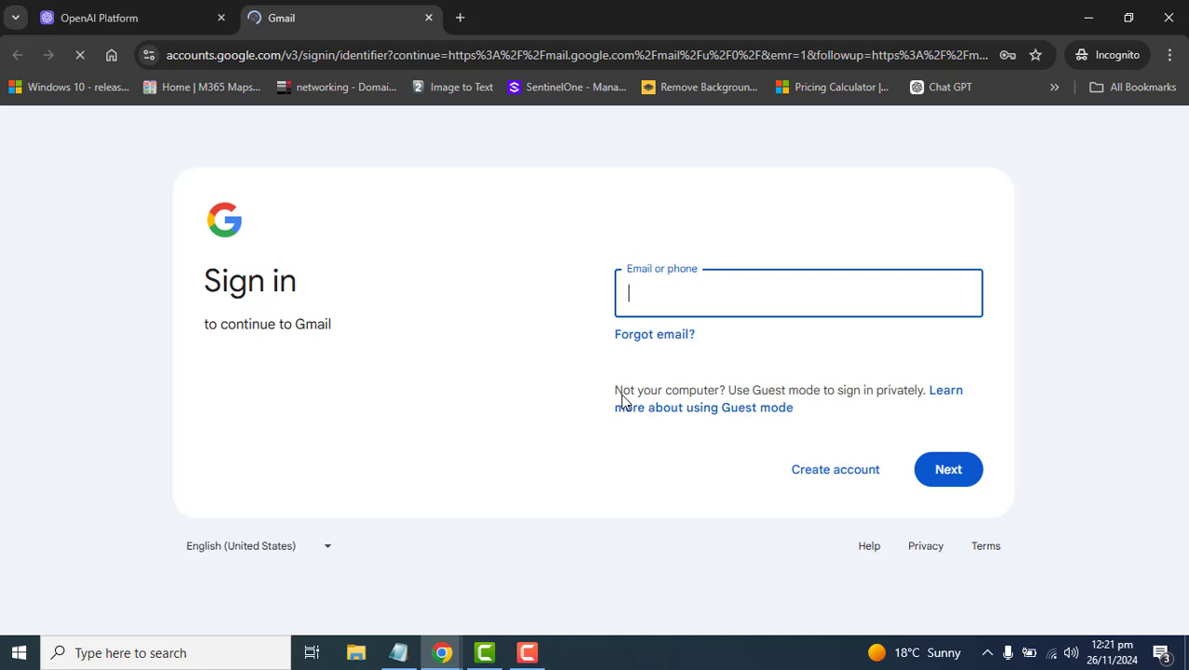
- Sign in to Gmail and open the ChatGPT 'Verify your email' message
{"action": "type", "text": "user"}
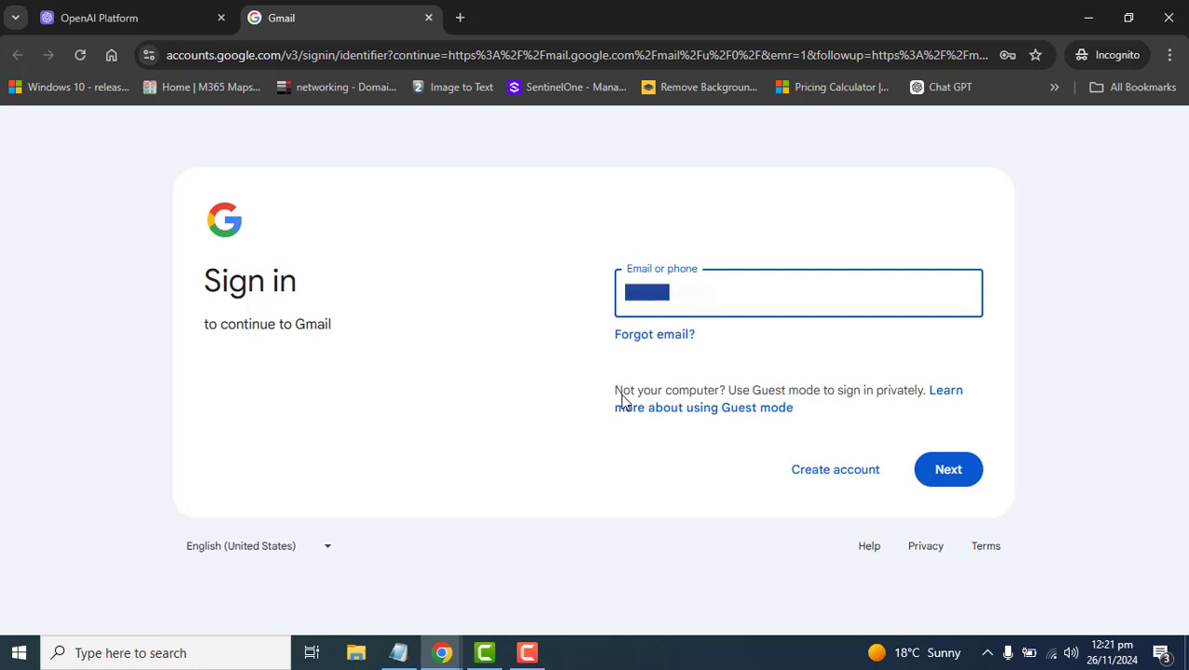
{"action": "key", "text": "Return"}
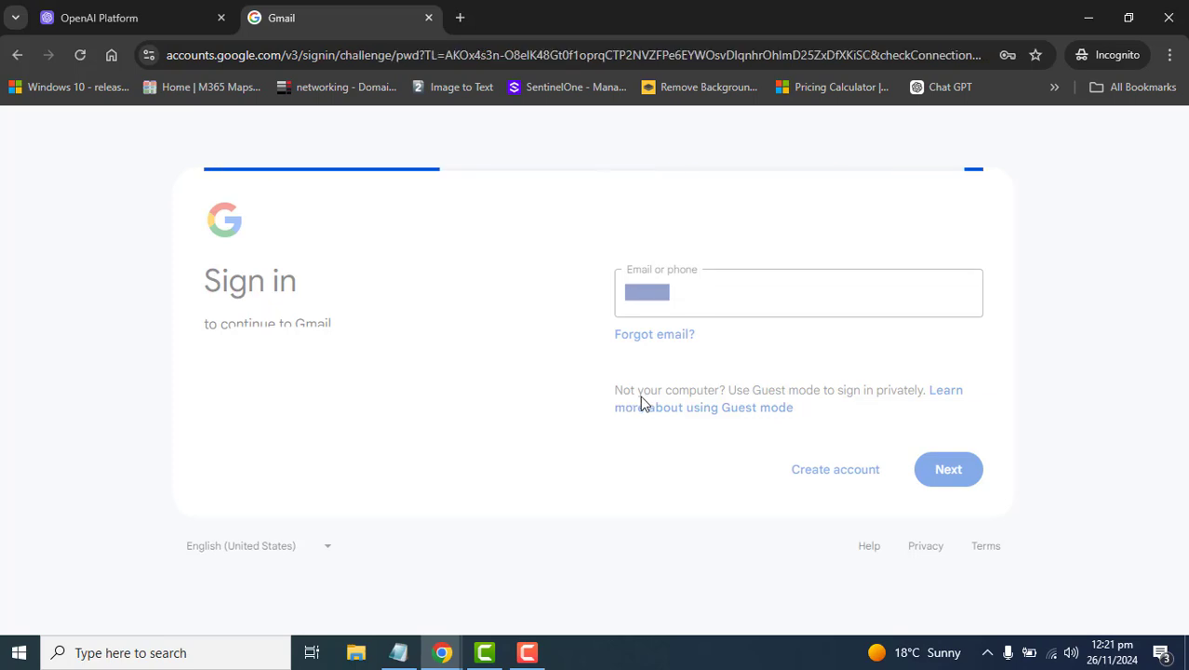
{"action": "key", "text": "ctrl+v"}
{"action": "left_click", "coordinate": [959, 469]}
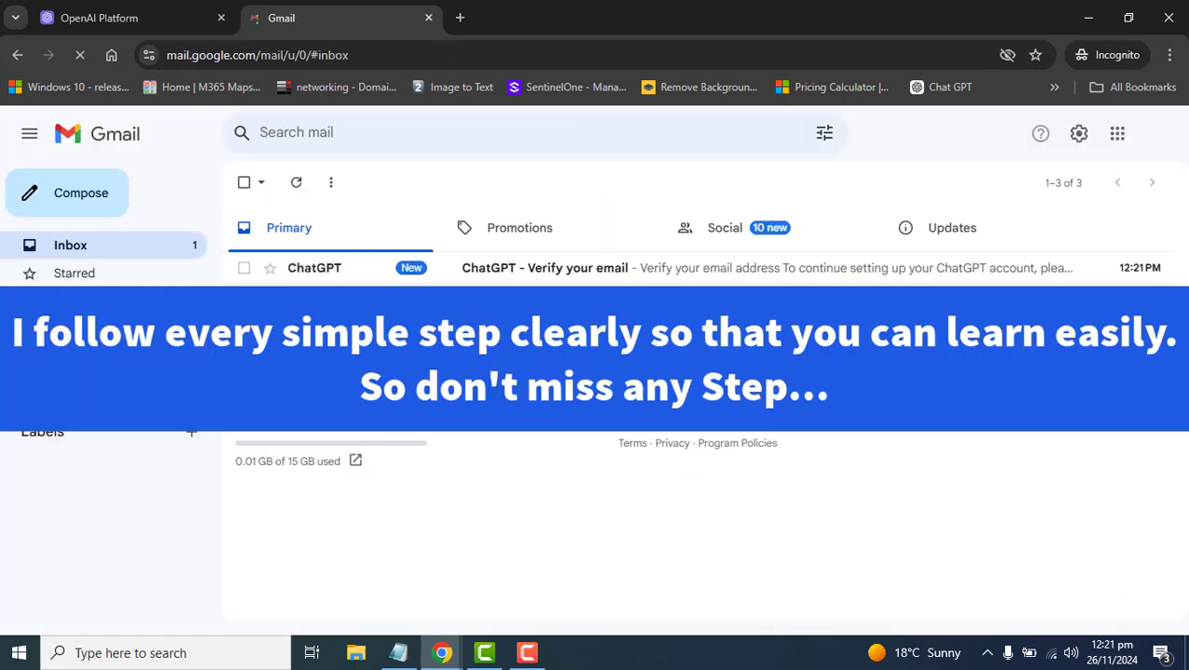
{"action": "left_click", "coordinate": [622, 268]}
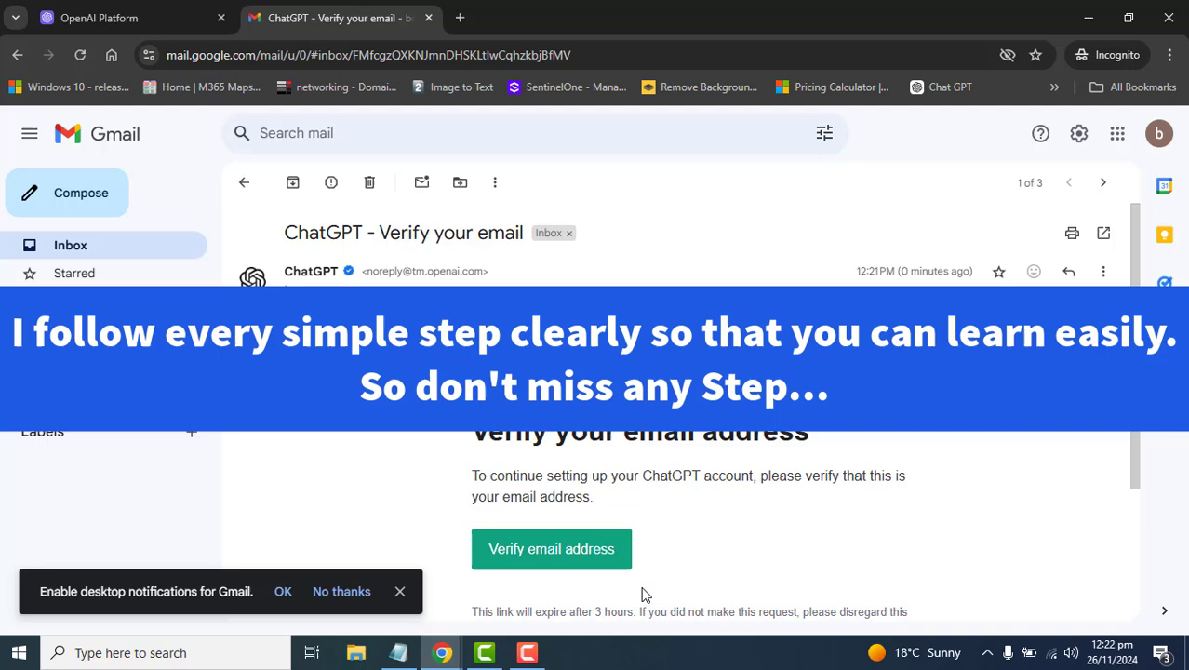
- Verify the email, then enter the user's full name and birthday and agree to the terms
{"action": "left_click", "coordinate": [537, 554]}
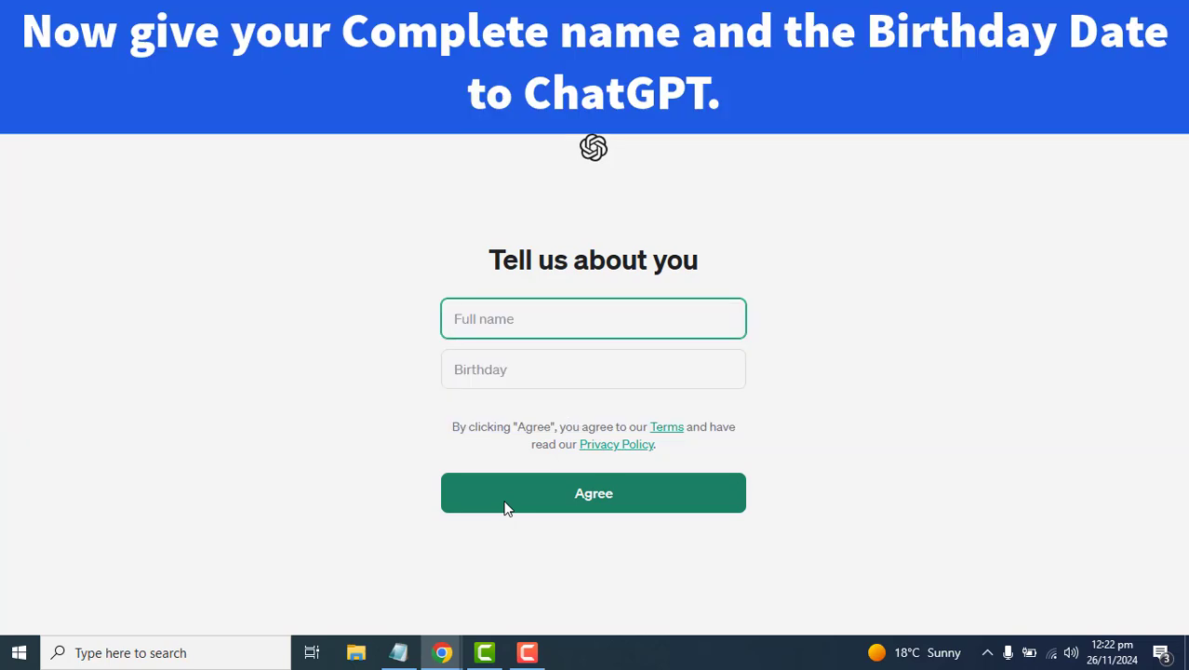
{"action": "key", "text": "Tab"}
{"action": "type", "text": "12/"}
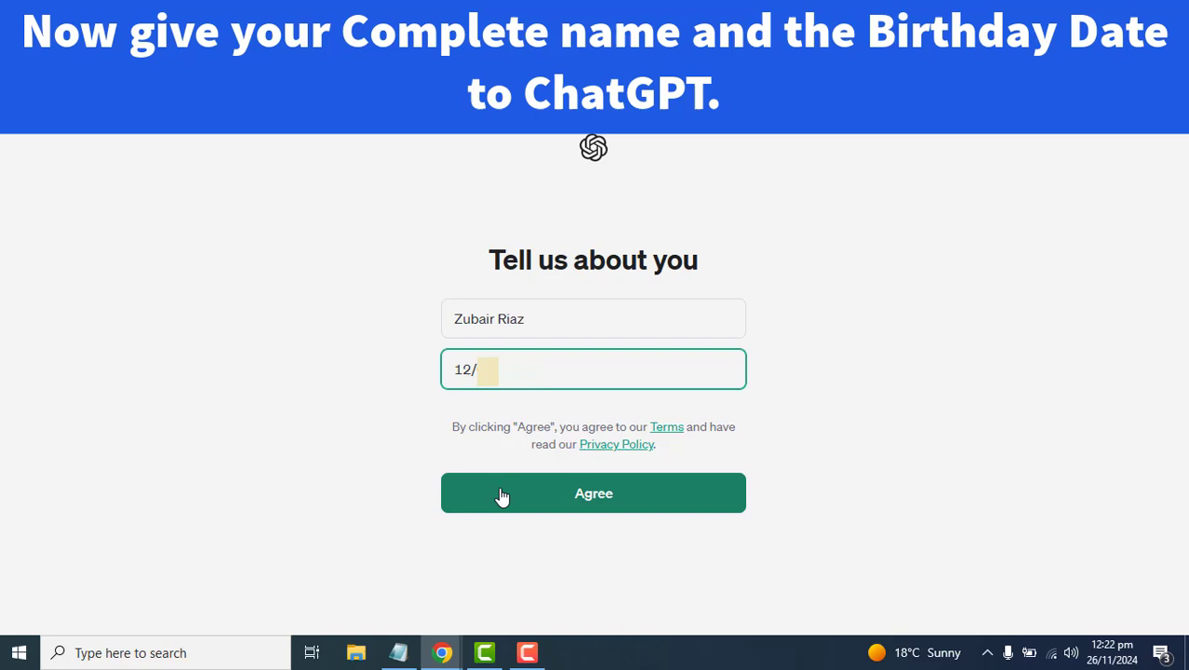
{"action": "left_click", "coordinate": [500, 494]}
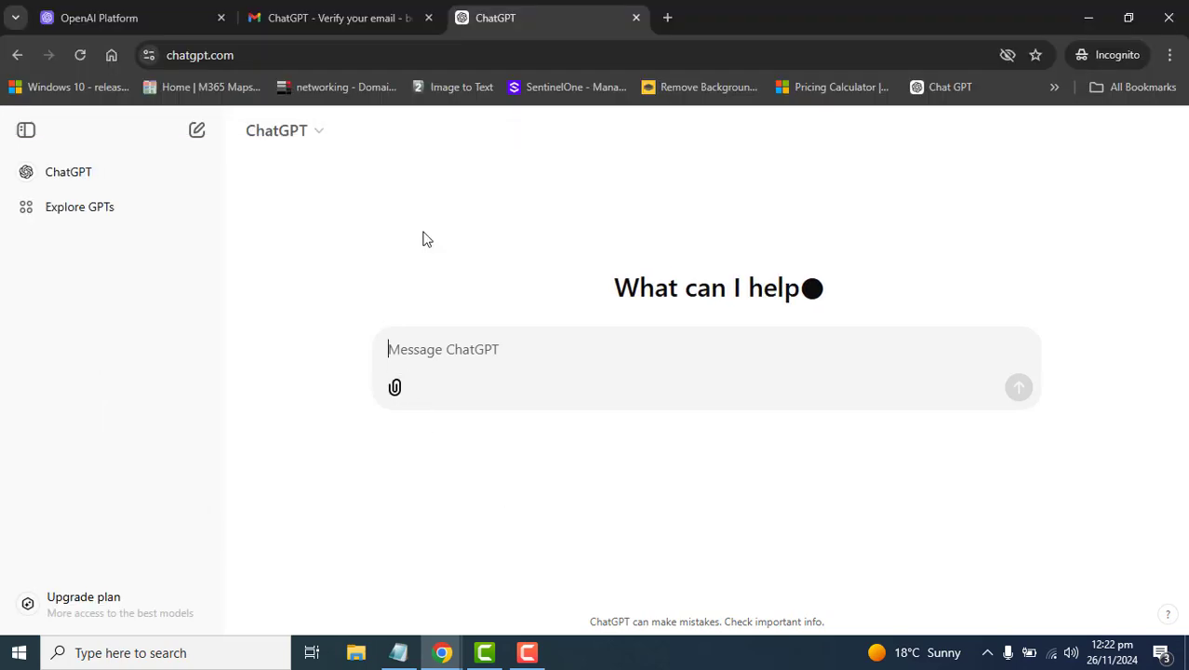
- Close the Gmail and OpenAI Platform tabs, leaving only signed-in ChatGPT open
{"action": "left_click", "coordinate": [363, 21]}
{"action": "left_click", "coordinate": [428, 17]}
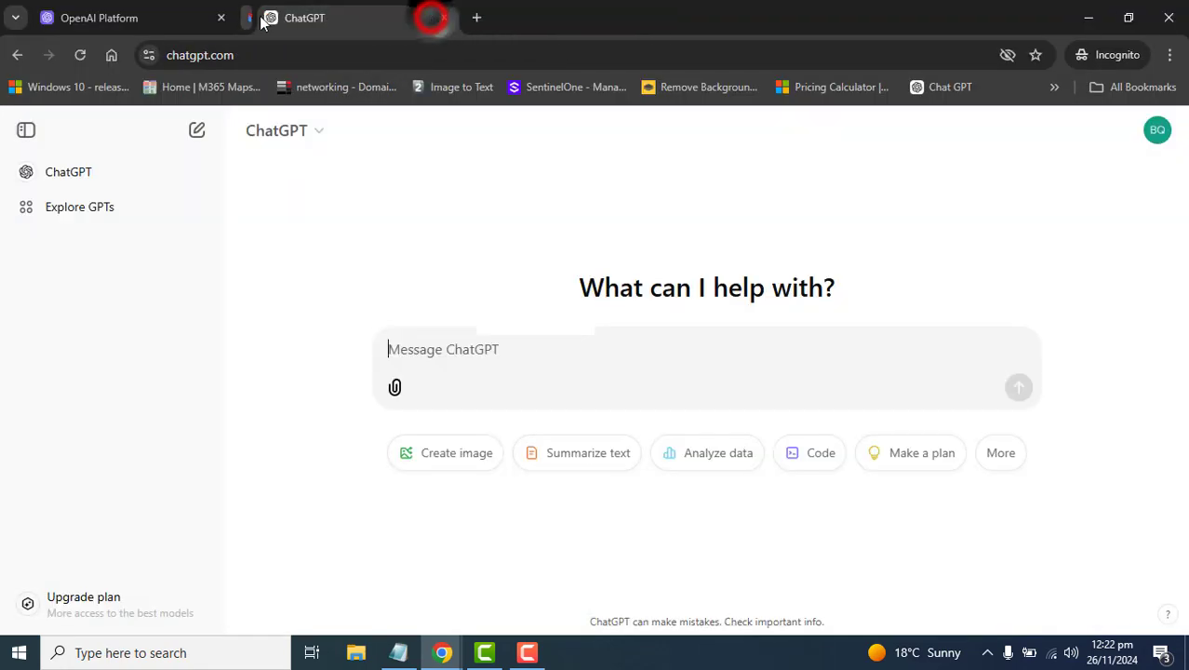
{"action": "left_click", "coordinate": [149, 21]}
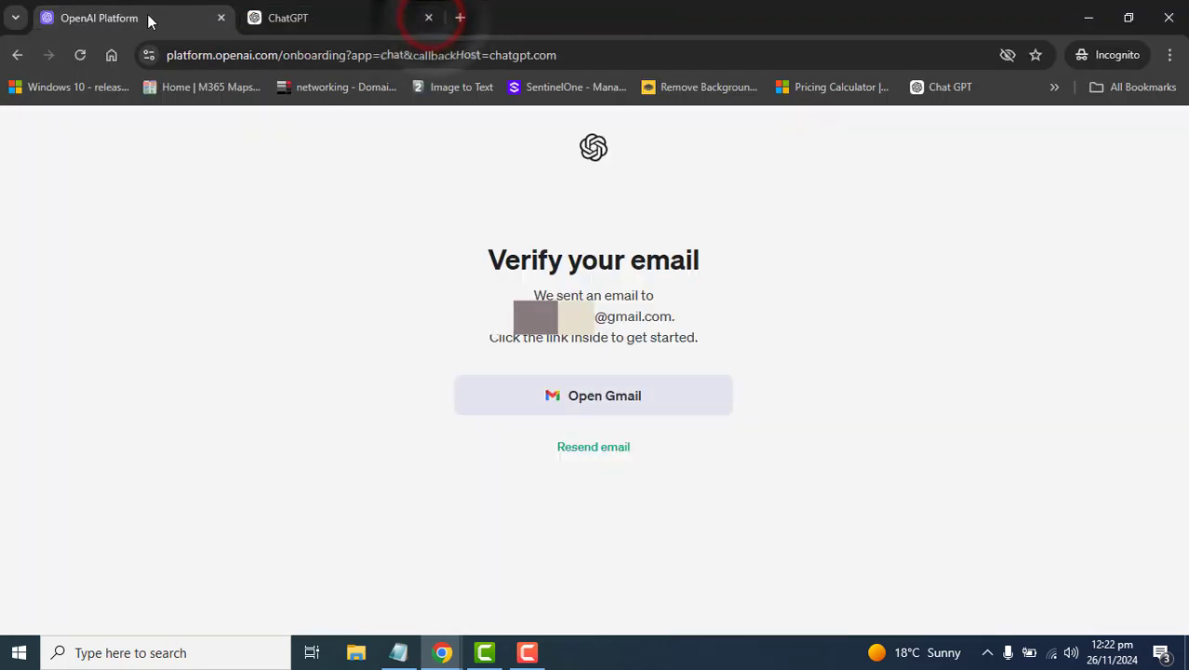
{"action": "left_click", "coordinate": [221, 17]}
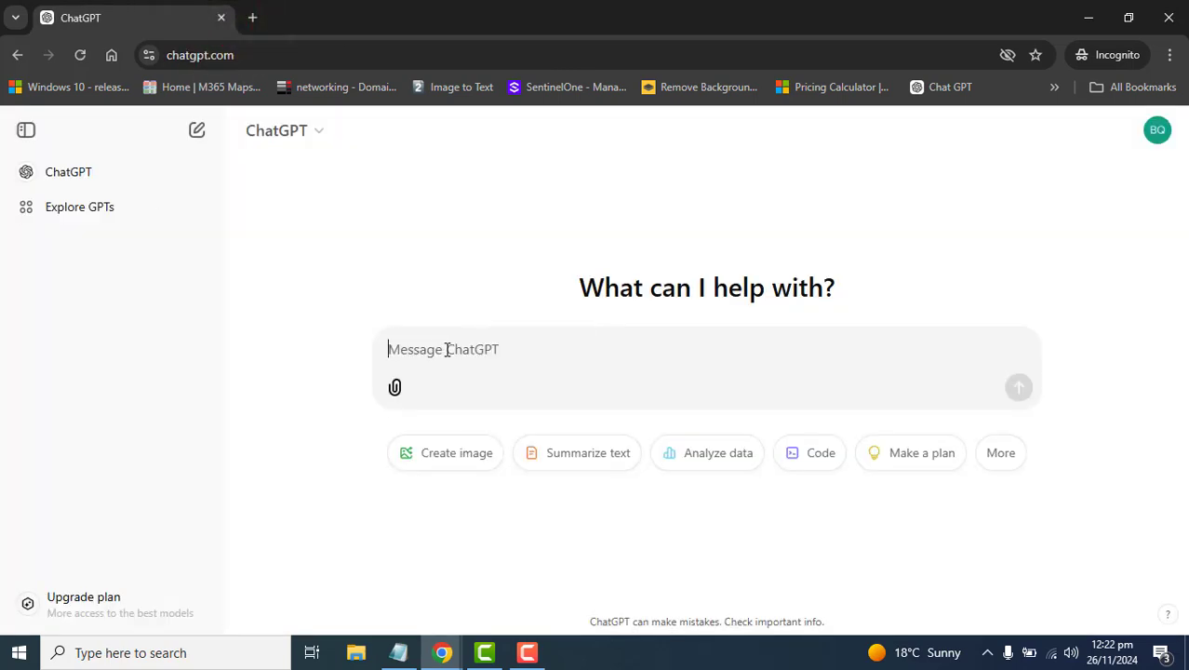
- Request a 200-word website text explaining e-commerce and scroll to the reply's end
{"action": "type", "text": "Create a 200 words content for my website that explains Ecommerce."}
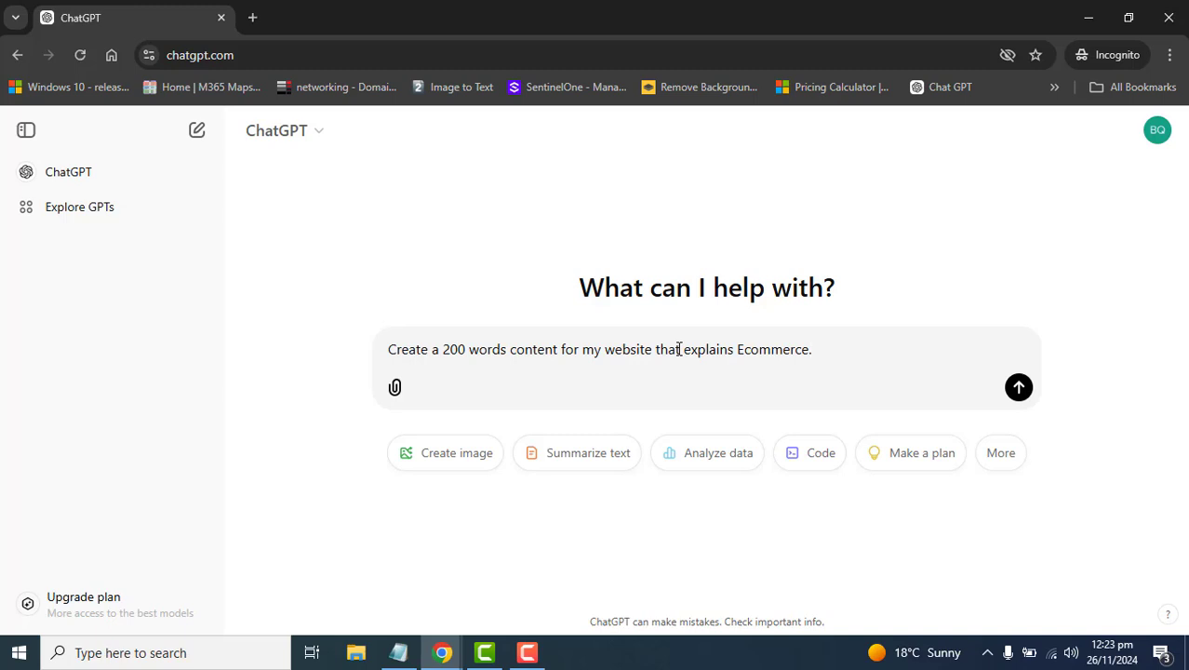
{"action": "key", "text": "Return"}
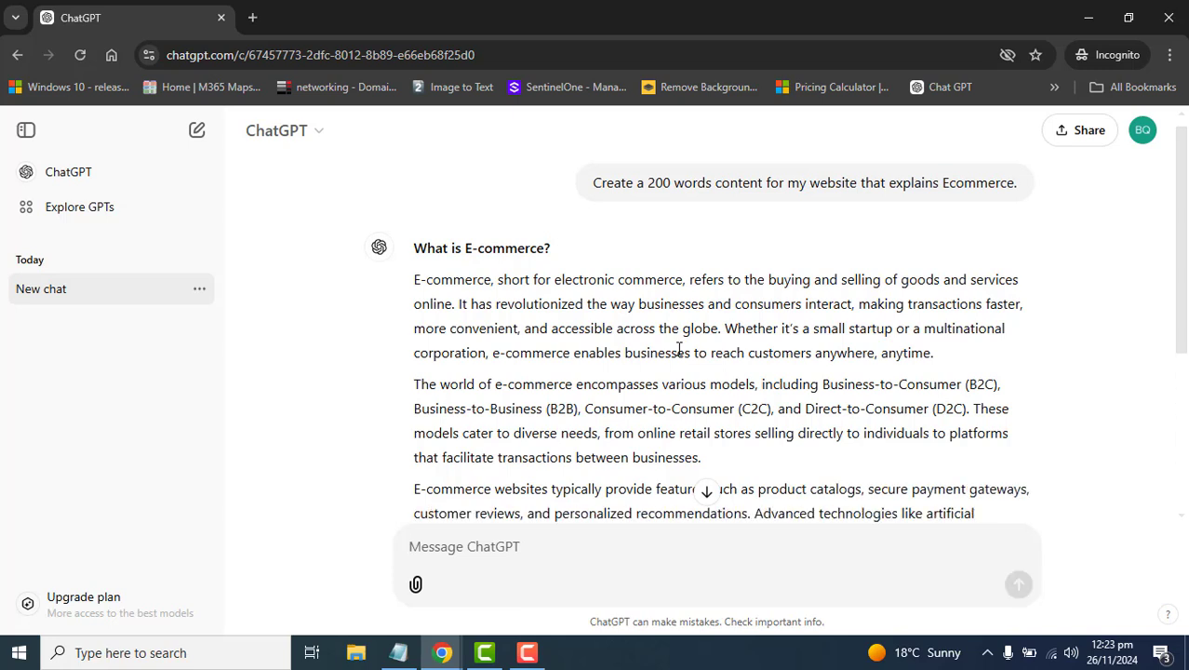
{"action": "left_click", "coordinate": [707, 496]}
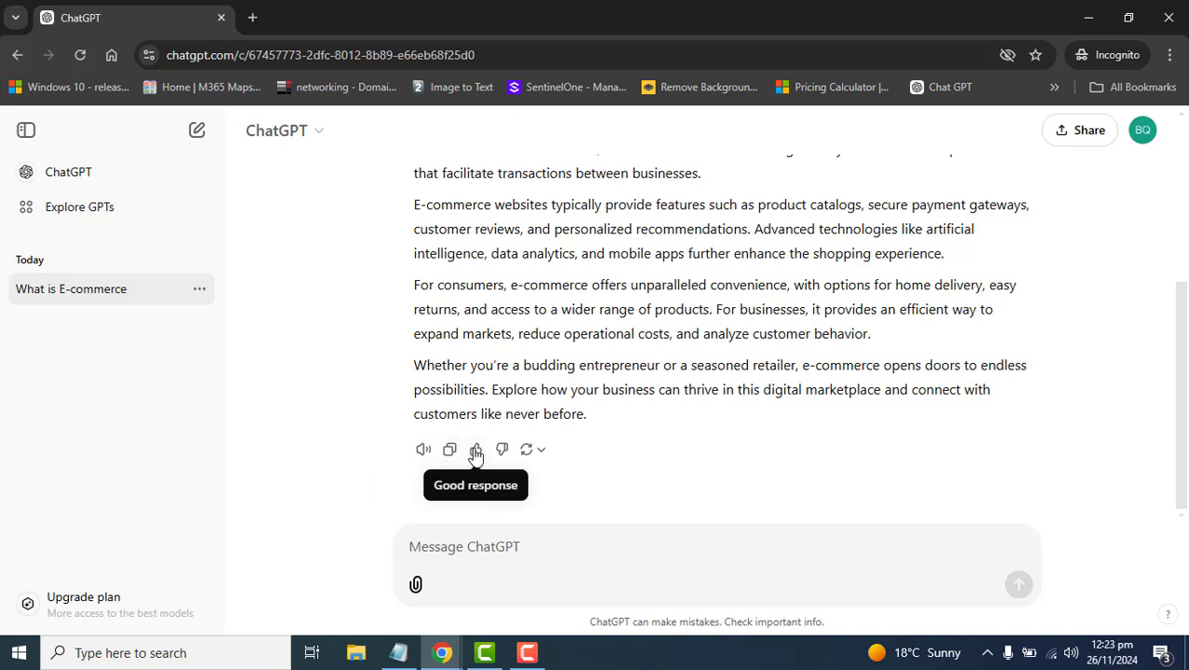
{"action": "left_click", "coordinate": [547, 451]}
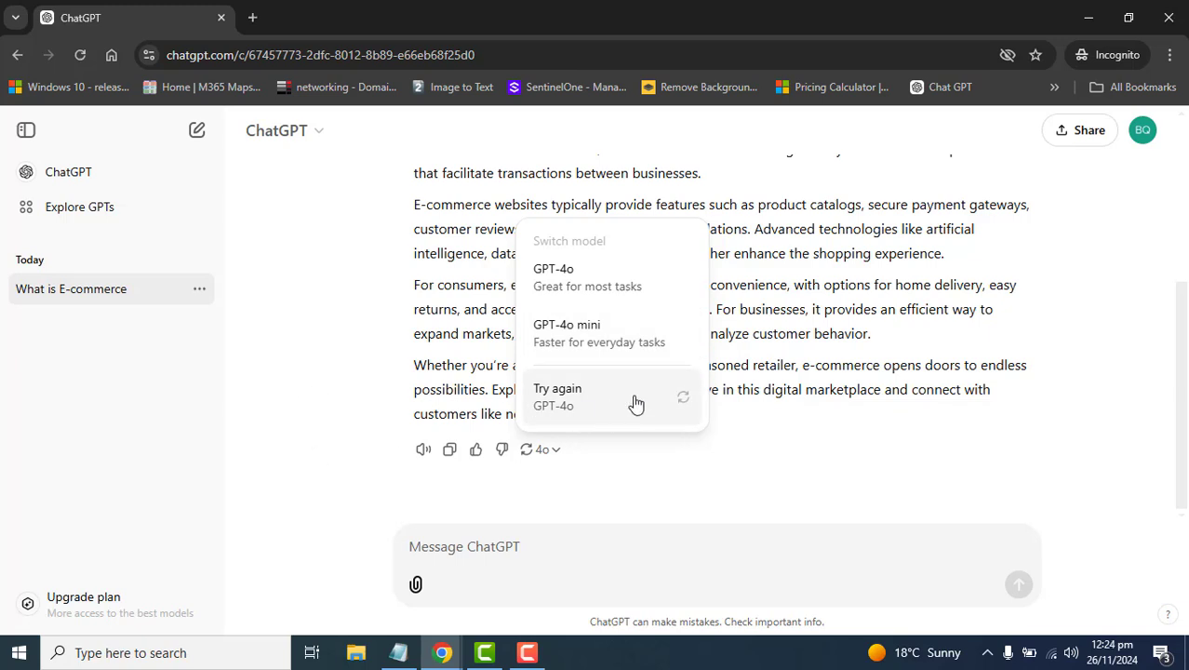
{"action": "left_click", "coordinate": [364, 405]}
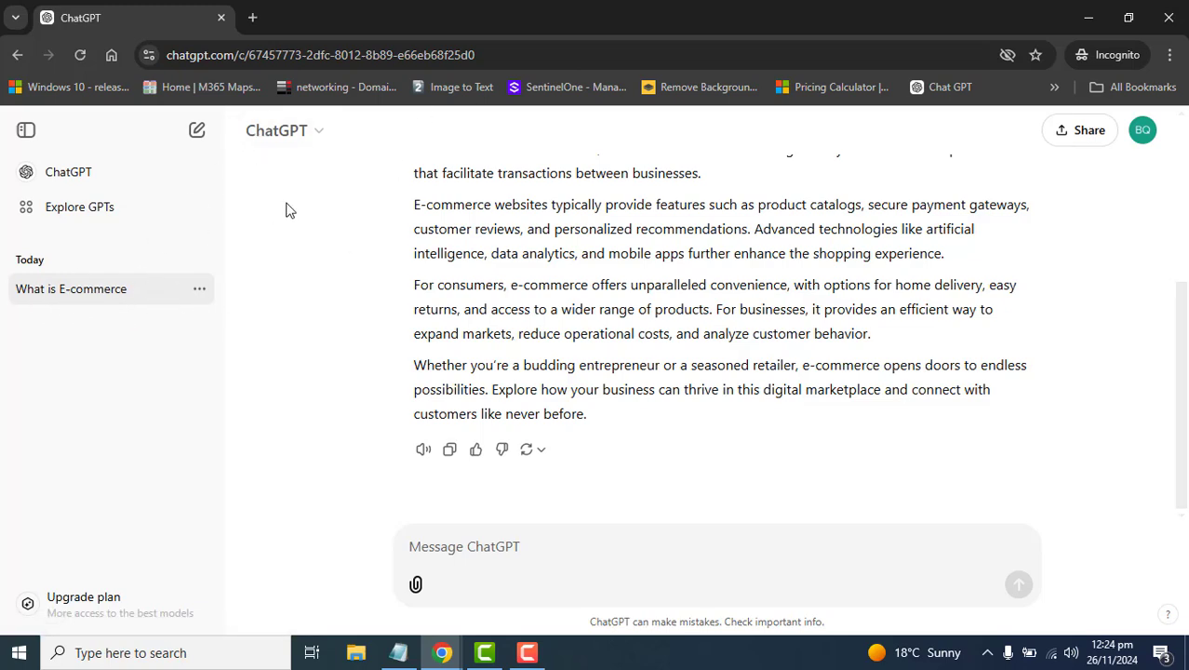
{"action": "left_click", "coordinate": [1019, 585]}
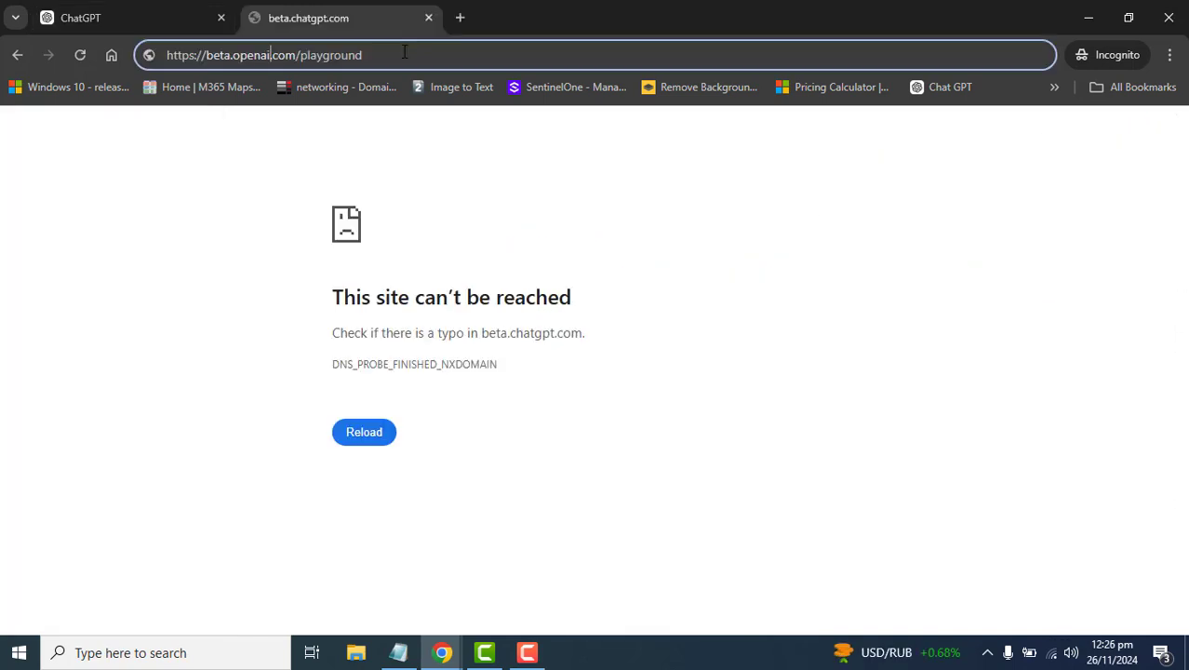
- Edit the address to load the Chat Playground with model o1-preview-2024-09-12
{"action": "double_click", "coordinate": [403, 52]}
{"action": "left_click", "coordinate": [405, 53]}
{"action": "key", "text": "Return"}
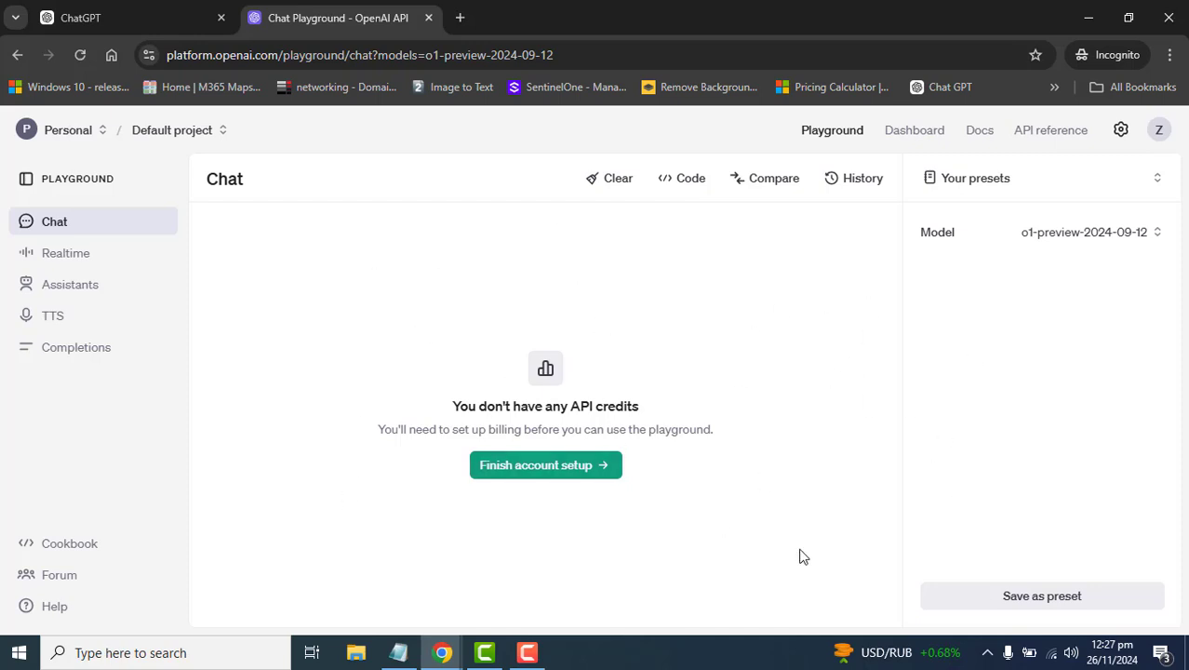
- Review the HTML contact form posting to submit_form.php, then start a new empty chat
{"action": "left_click", "coordinate": [113, 14]}
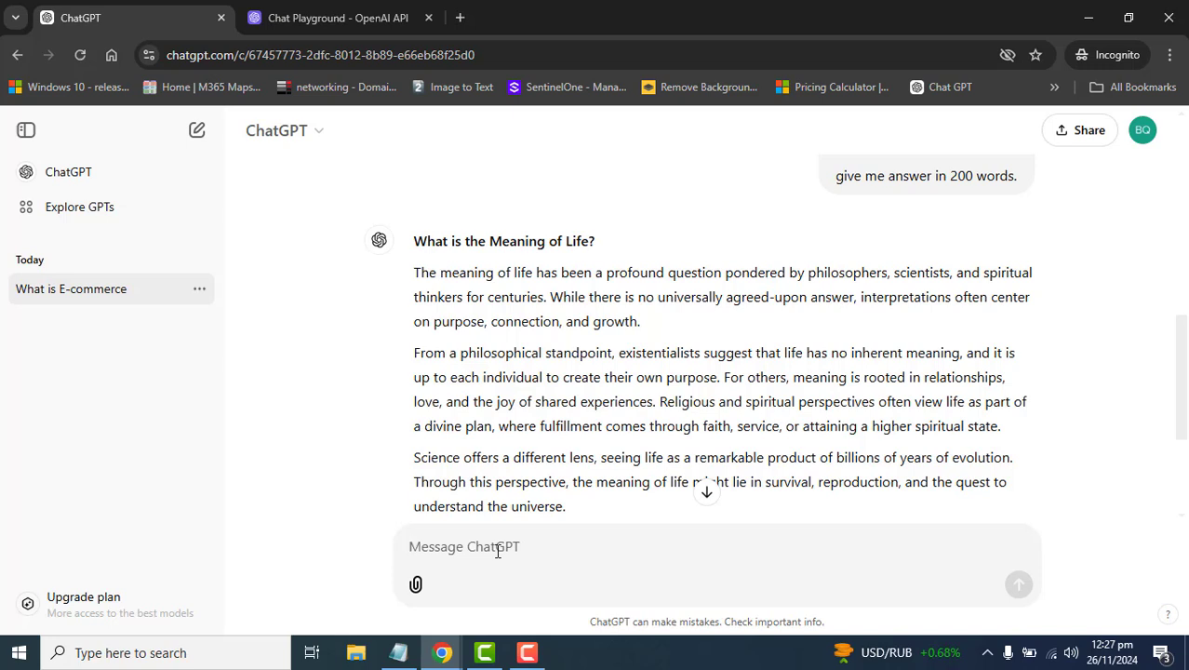
{"action": "left_click", "coordinate": [712, 494]}
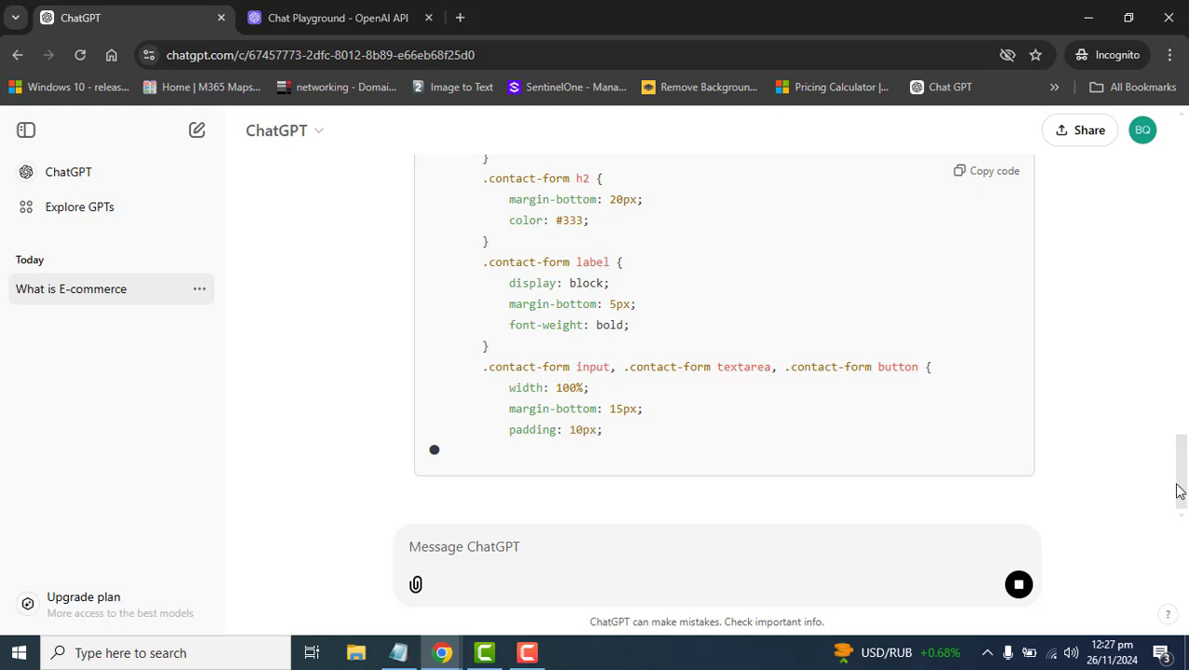
{"action": "left_click_drag", "start_coordinate": [1182, 479], "coordinate": [1182, 298]}
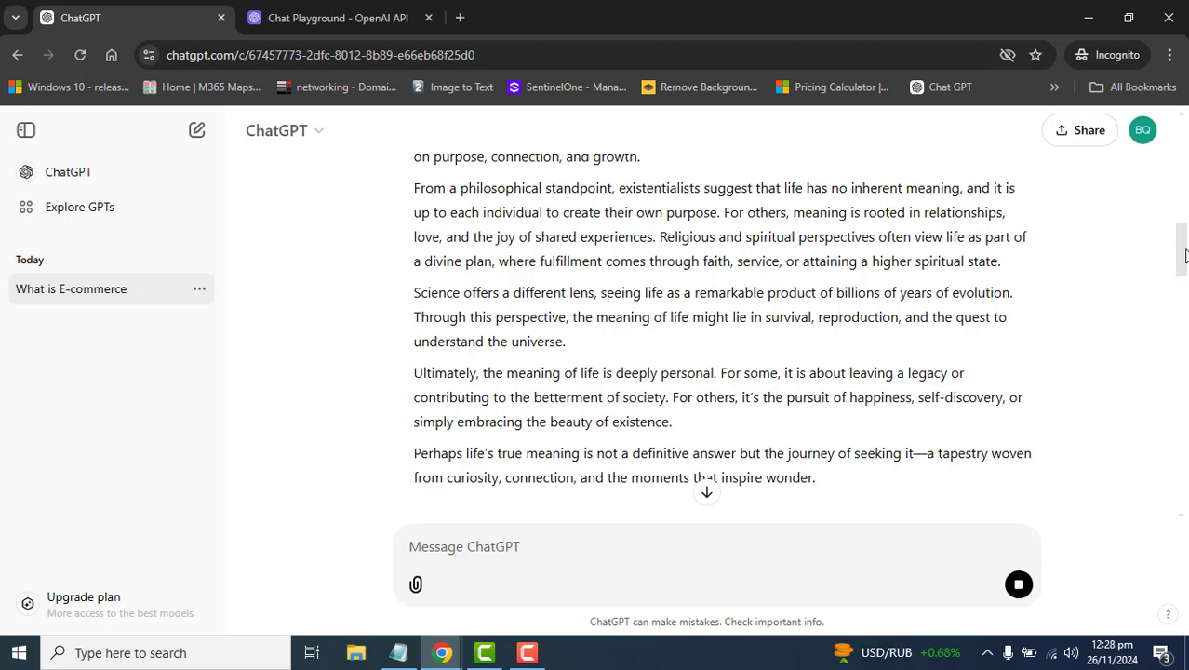
{"action": "scroll", "coordinate": [1185, 256], "scroll_direction": "down", "scroll_amount": 10}
{"action": "left_click_drag", "start_coordinate": [1183, 252], "coordinate": [1183, 479]}
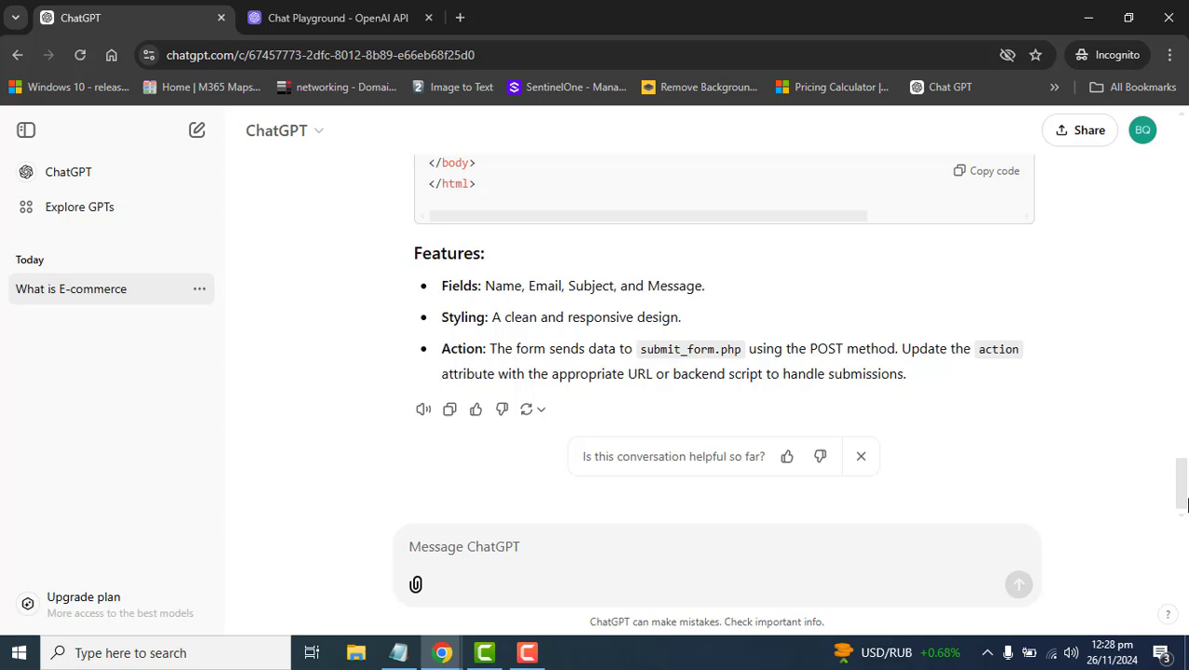
{"action": "key", "text": "ctrl+shift+o"}
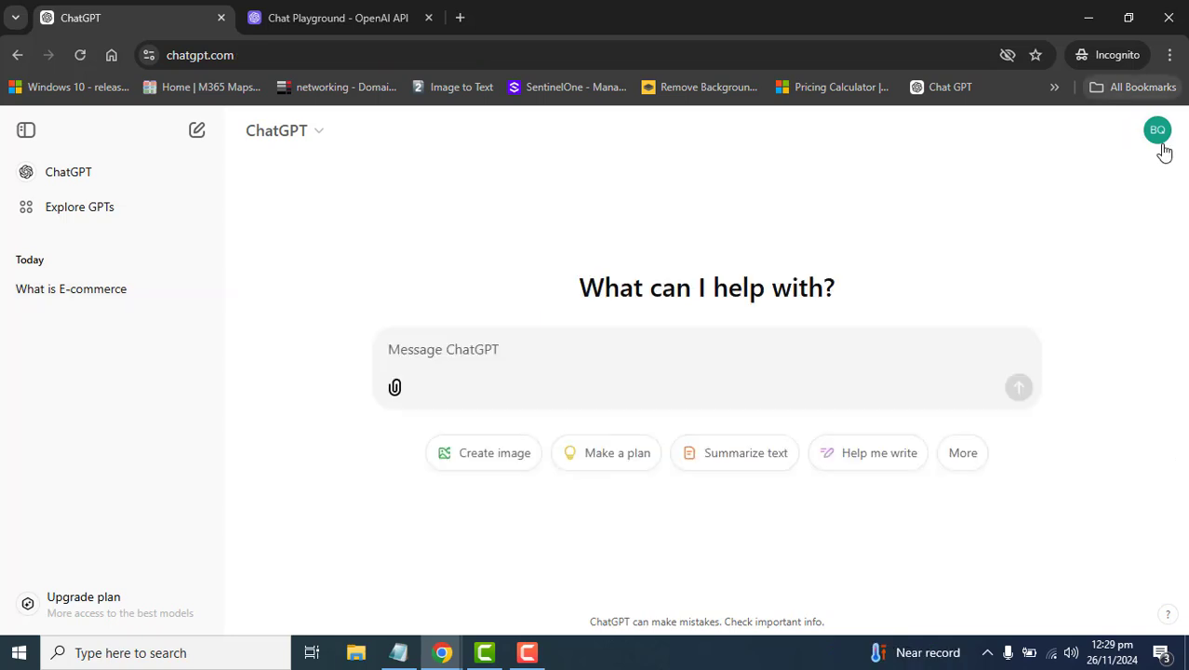
{"action": "left_click", "coordinate": [1157, 130]}
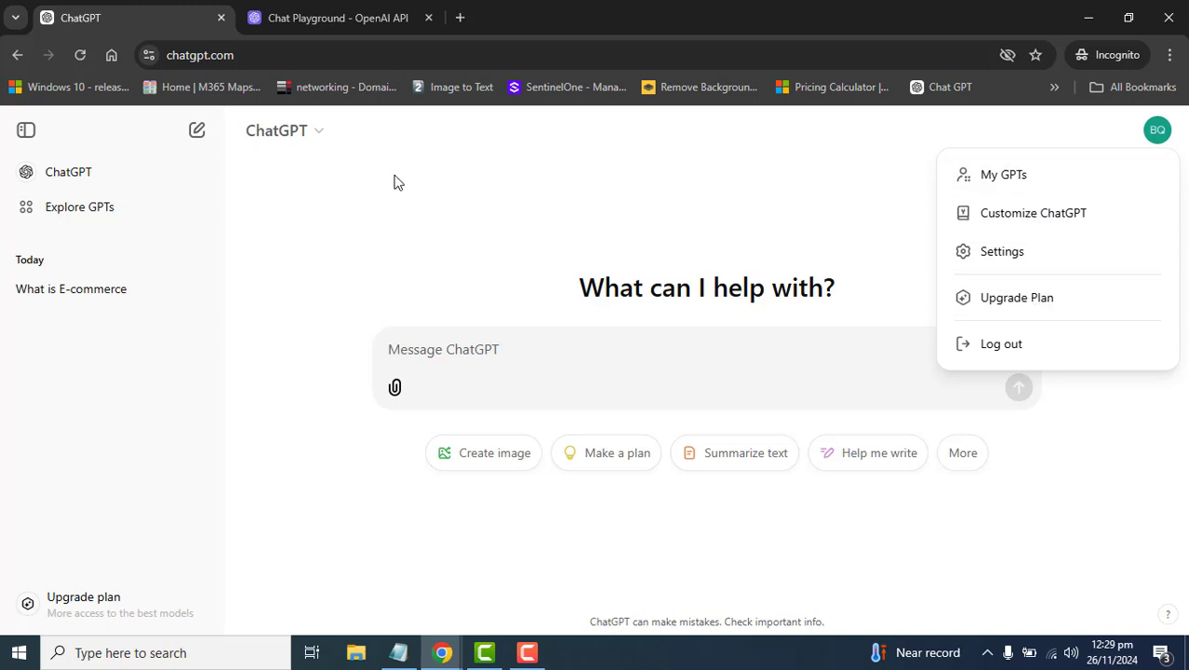
{"action": "left_click", "coordinate": [313, 133]}
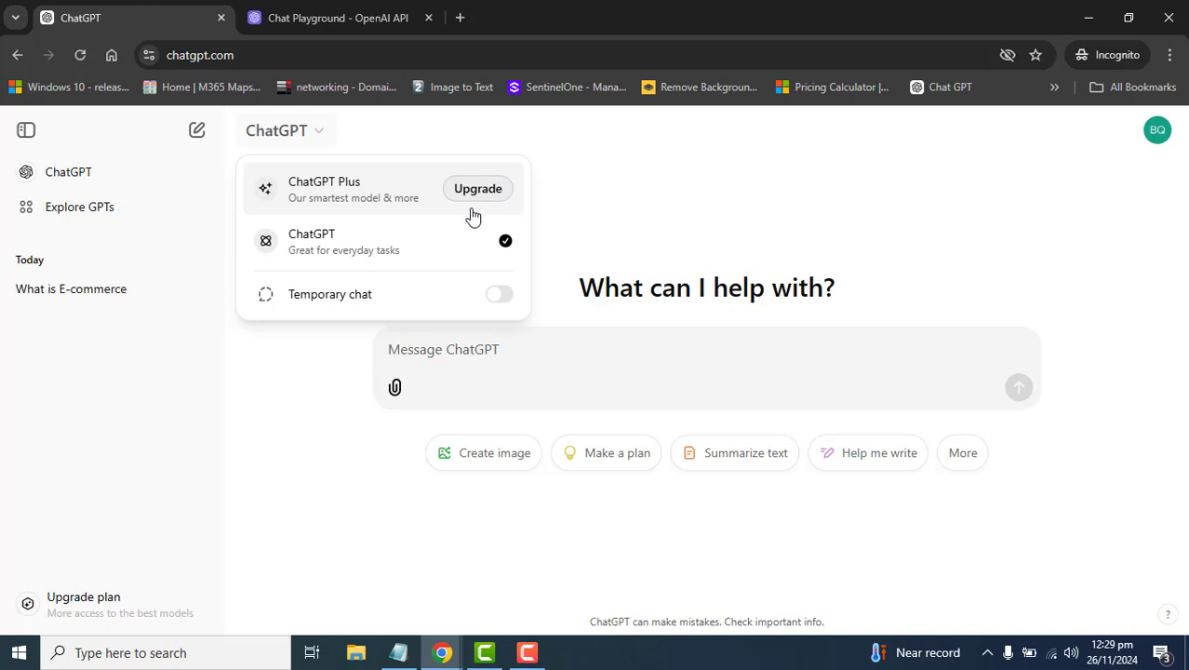
{"action": "left_click", "coordinate": [501, 298]}
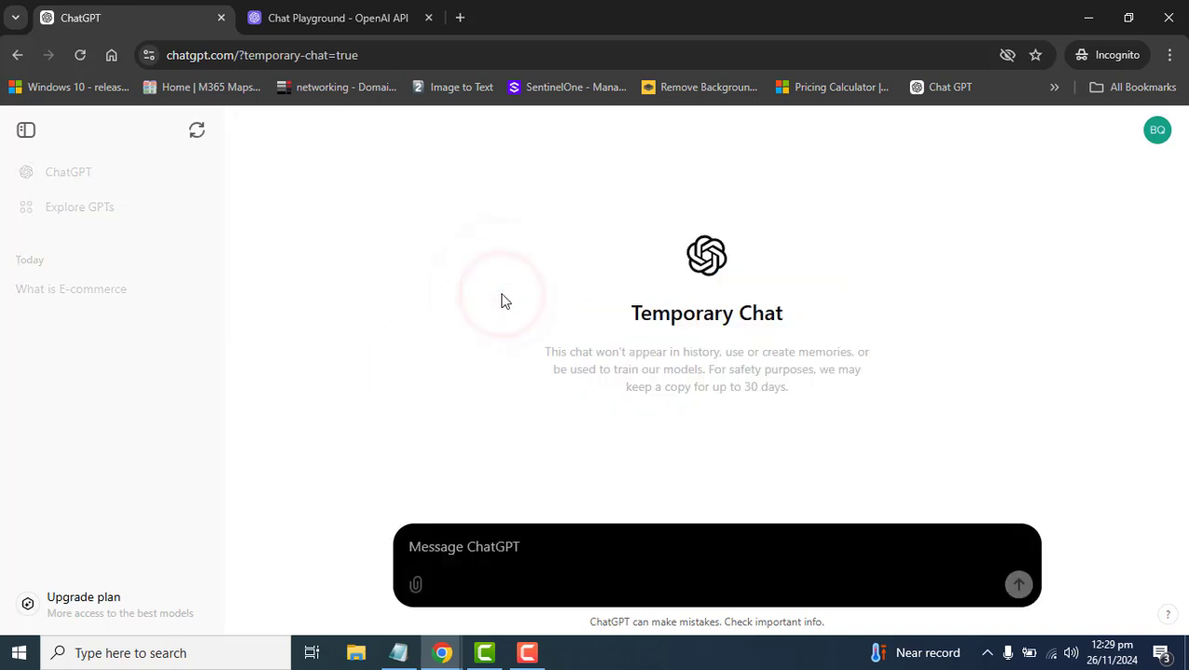
{"action": "left_click", "coordinate": [318, 132]}
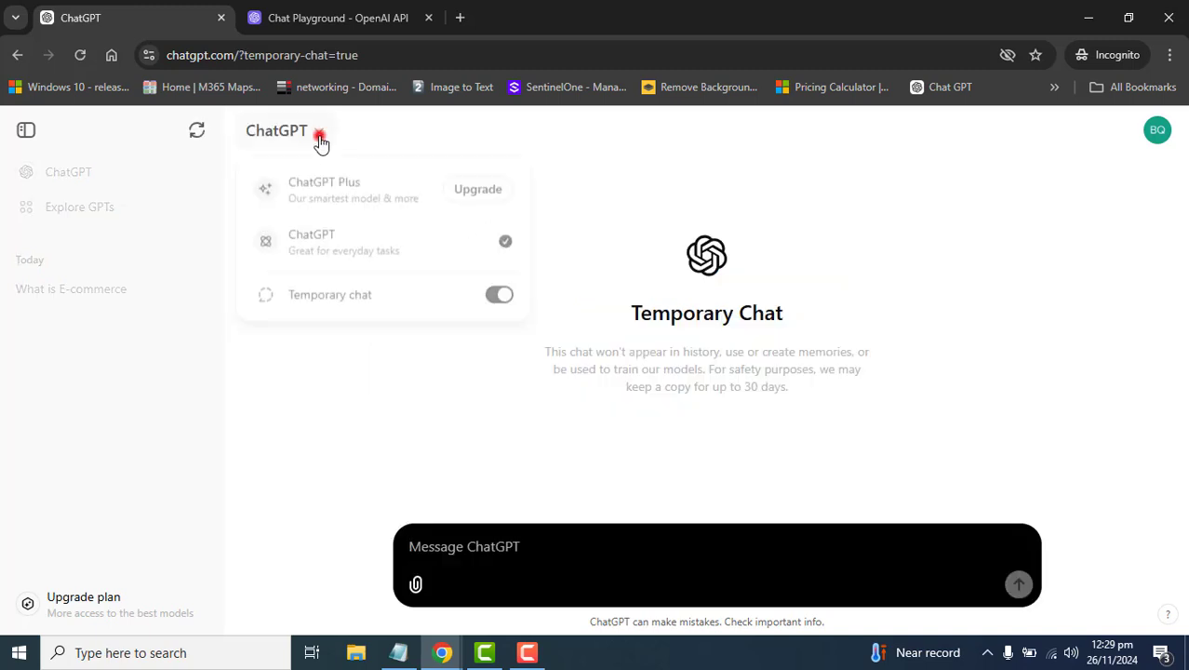
{"action": "left_click", "coordinate": [498, 298]}
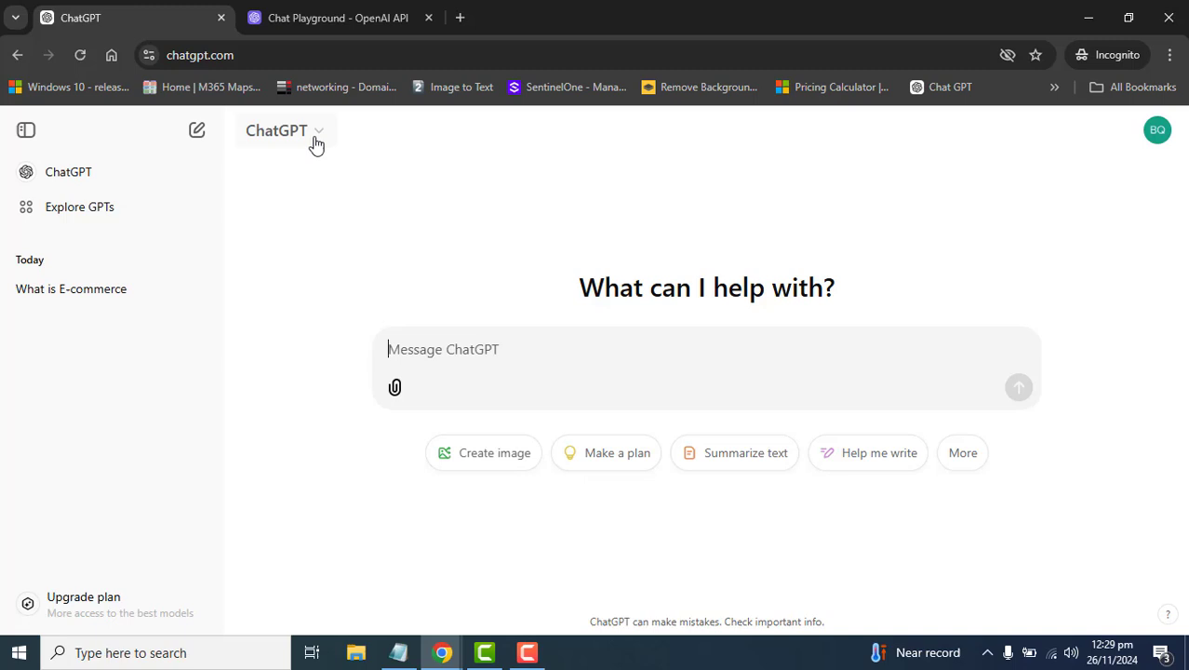
{"action": "left_click", "coordinate": [316, 135]}
{"action": "left_click", "coordinate": [300, 453]}
{"action": "left_click", "coordinate": [46, 603]}
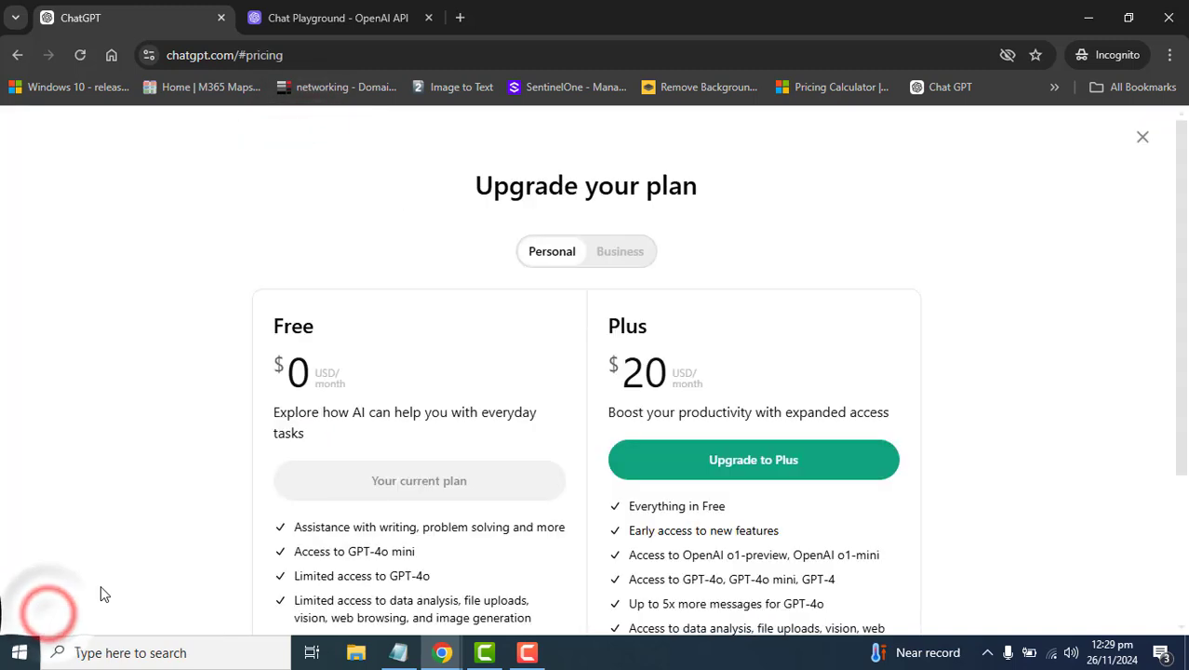
{"action": "left_click_drag", "start_coordinate": [1182, 315], "coordinate": [1173, 390]}
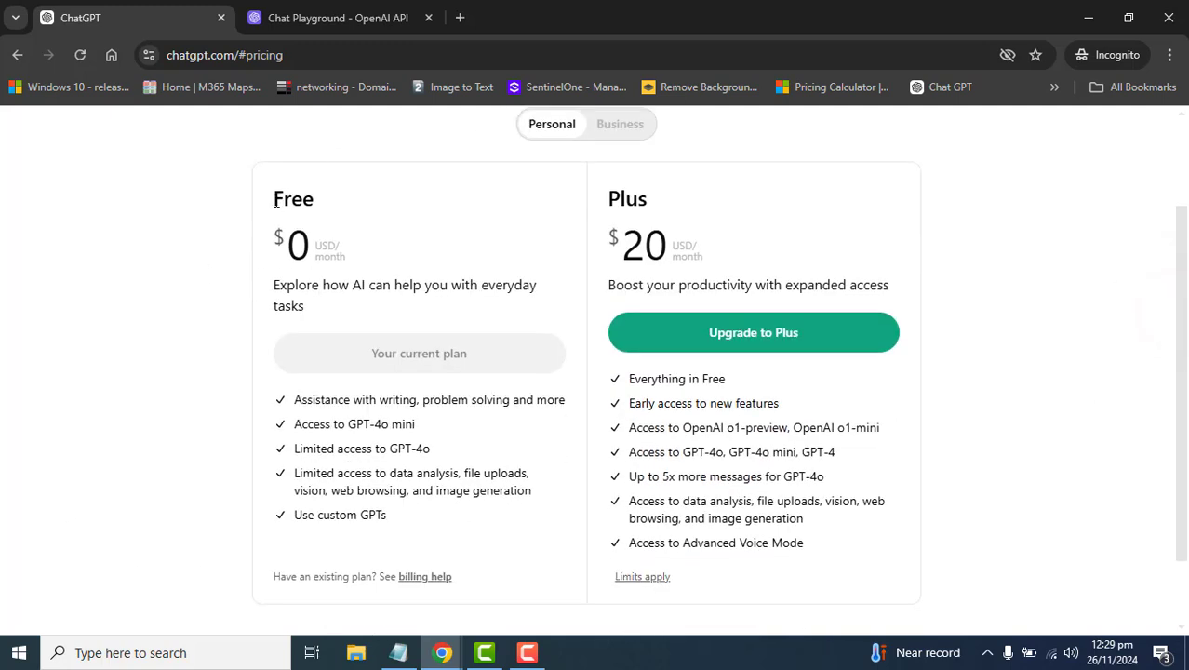
{"action": "left_click_drag", "start_coordinate": [273, 199], "coordinate": [521, 526]}
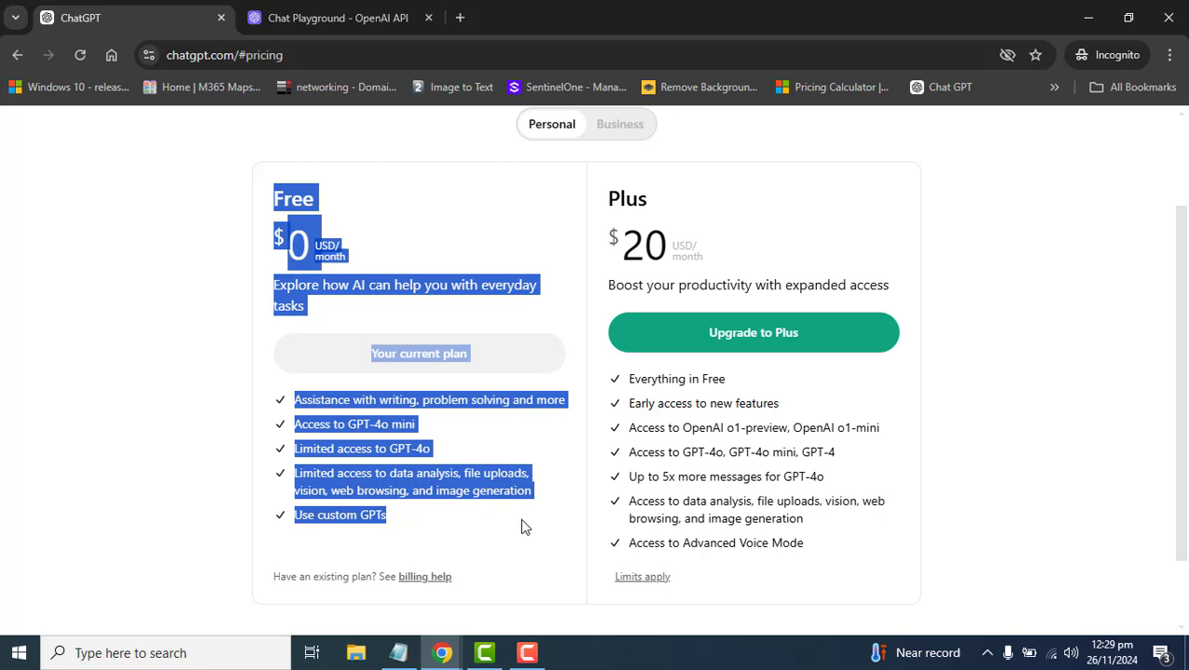
{"action": "left_click", "coordinate": [495, 524]}
{"action": "left_click_drag", "start_coordinate": [294, 399], "coordinate": [458, 529]}
{"action": "left_click", "coordinate": [497, 513]}
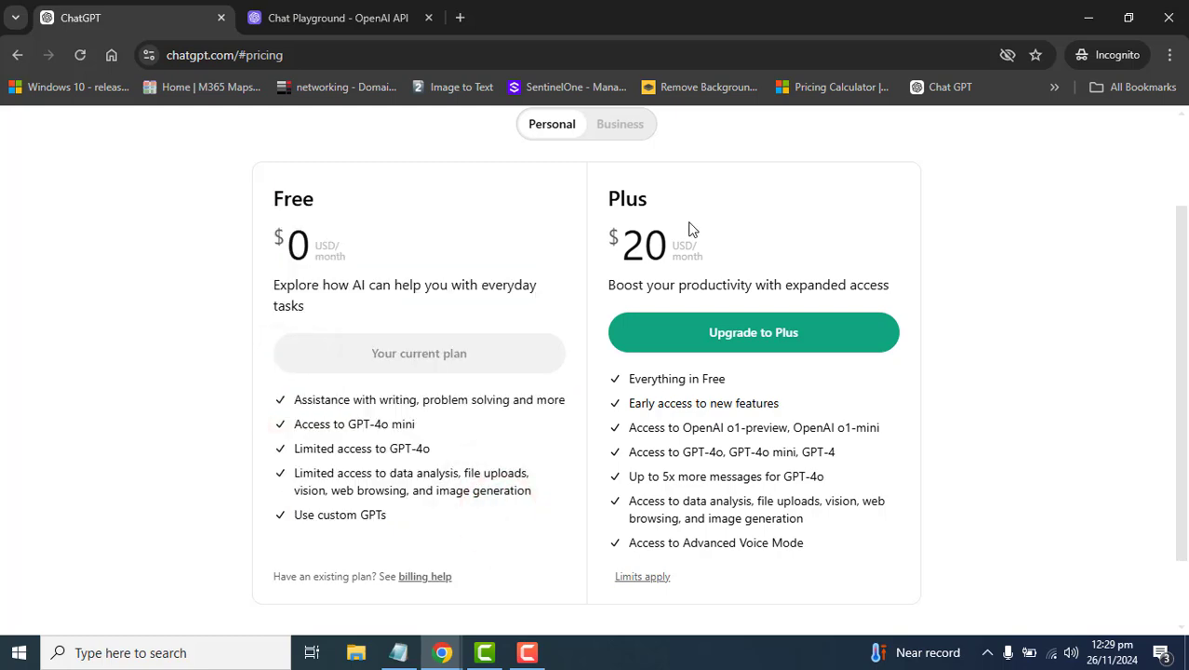
{"action": "left_click_drag", "start_coordinate": [1182, 298], "coordinate": [1178, 270]}
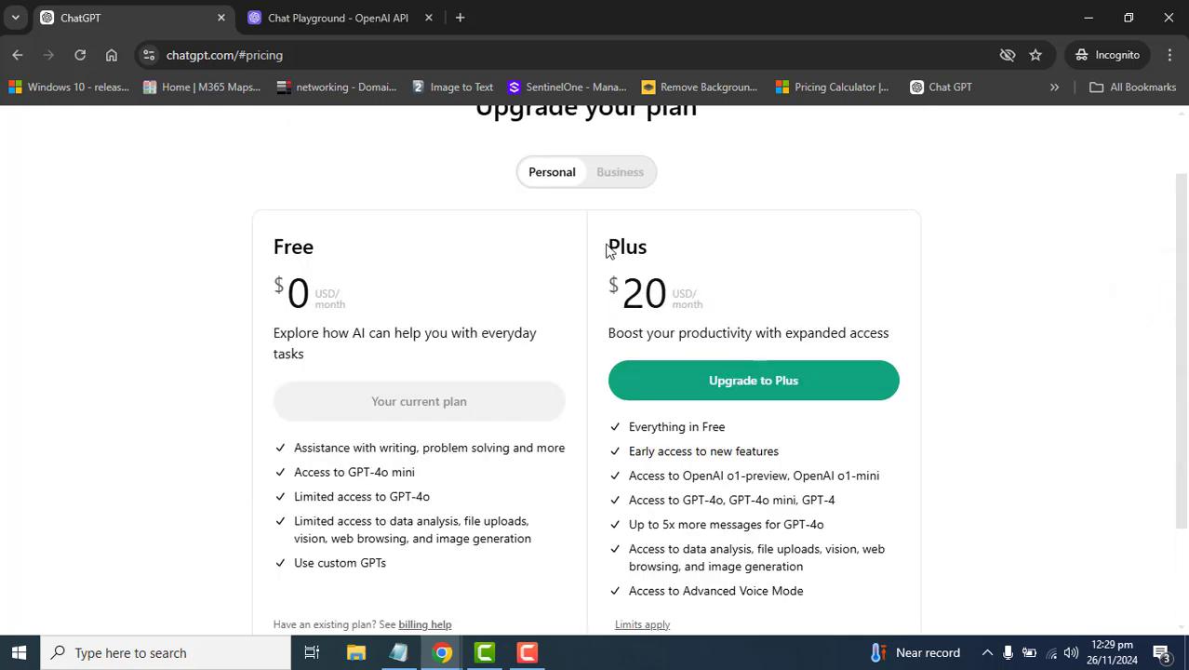
{"action": "left_click_drag", "start_coordinate": [609, 246], "coordinate": [806, 596]}
{"action": "scroll", "coordinate": [1121, 154], "scroll_direction": "up", "scroll_amount": 2}
{"action": "left_click", "coordinate": [1142, 137]}
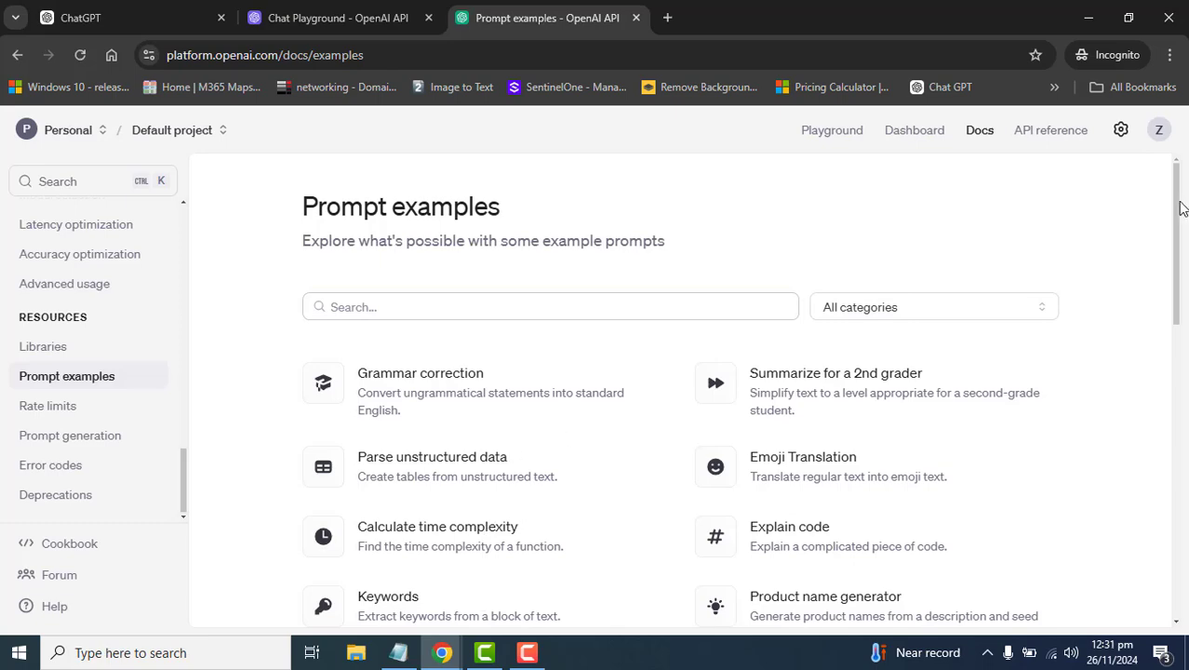
- Scroll through the Prompt examples page and return to the ChatGPT tab
{"action": "left_click_drag", "start_coordinate": [1176, 212], "coordinate": [1180, 533]}
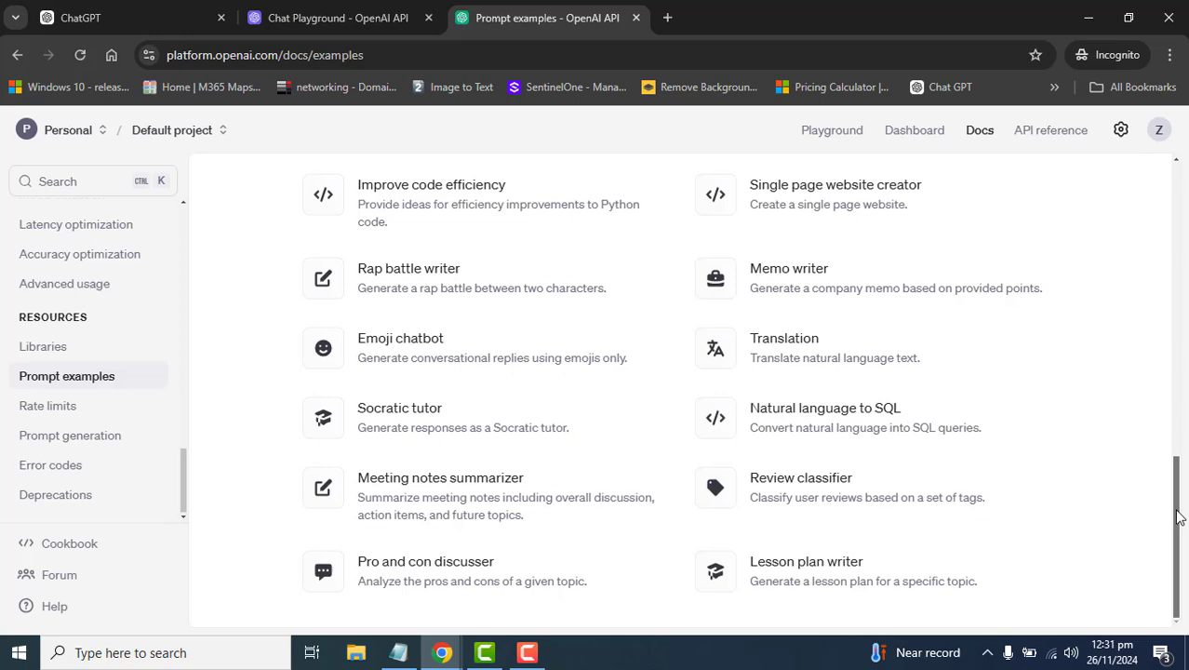
{"action": "scroll", "coordinate": [377, 156], "scroll_direction": "up", "scroll_amount": 10}
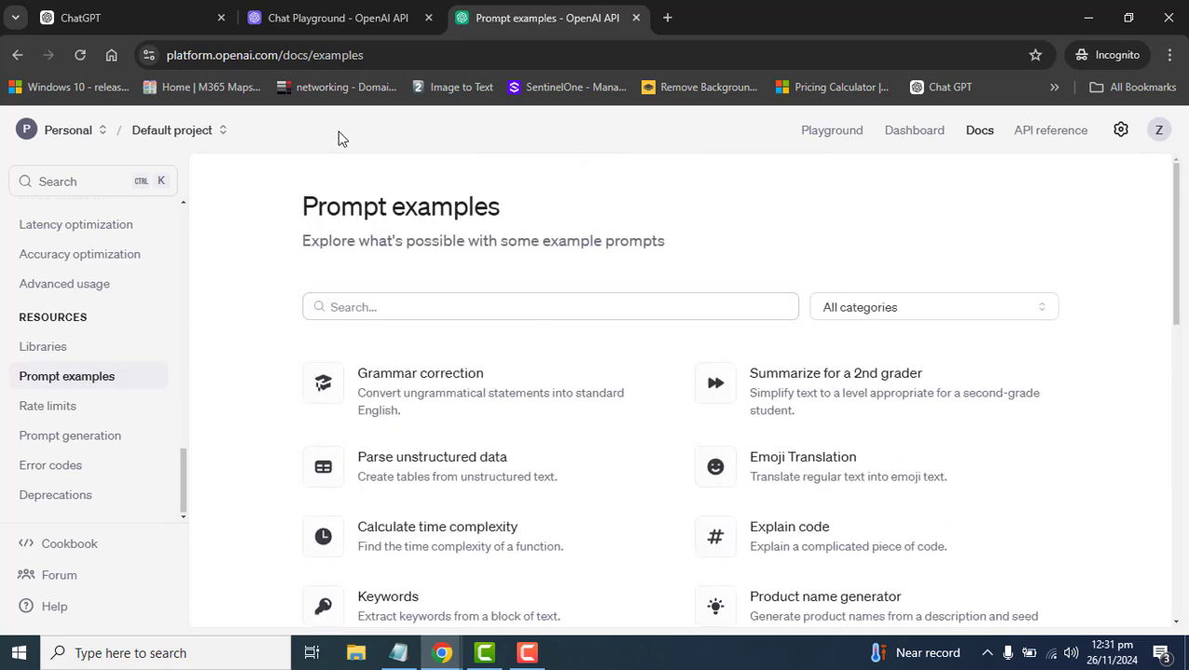
{"action": "key", "text": "ctrl+1"}
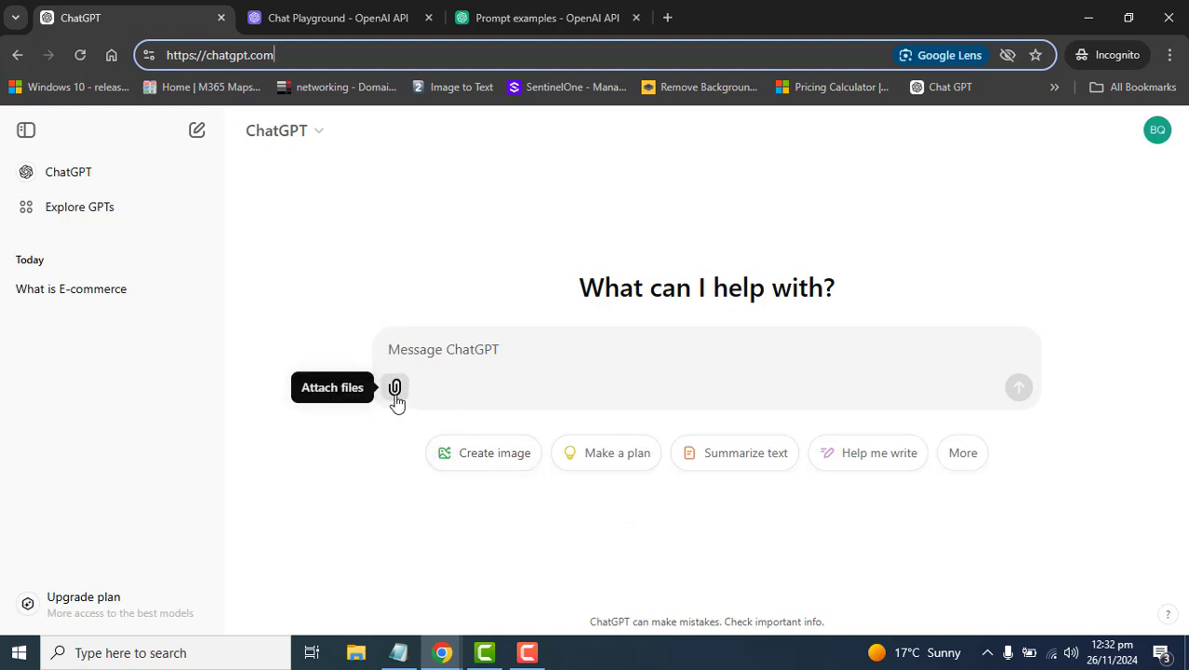
- Preview the attachment options, then expand suggestions to include Get advice, Surprise me, Brainstorm, Analyze data
{"action": "left_click", "coordinate": [394, 389]}
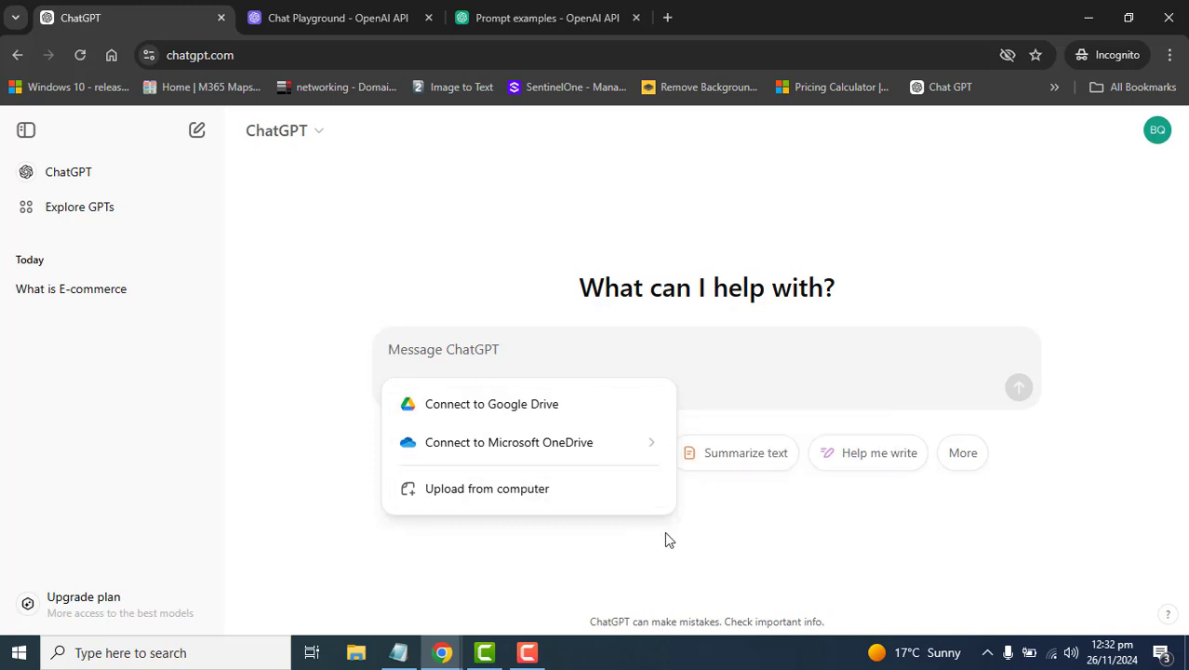
{"action": "left_click", "coordinate": [782, 527]}
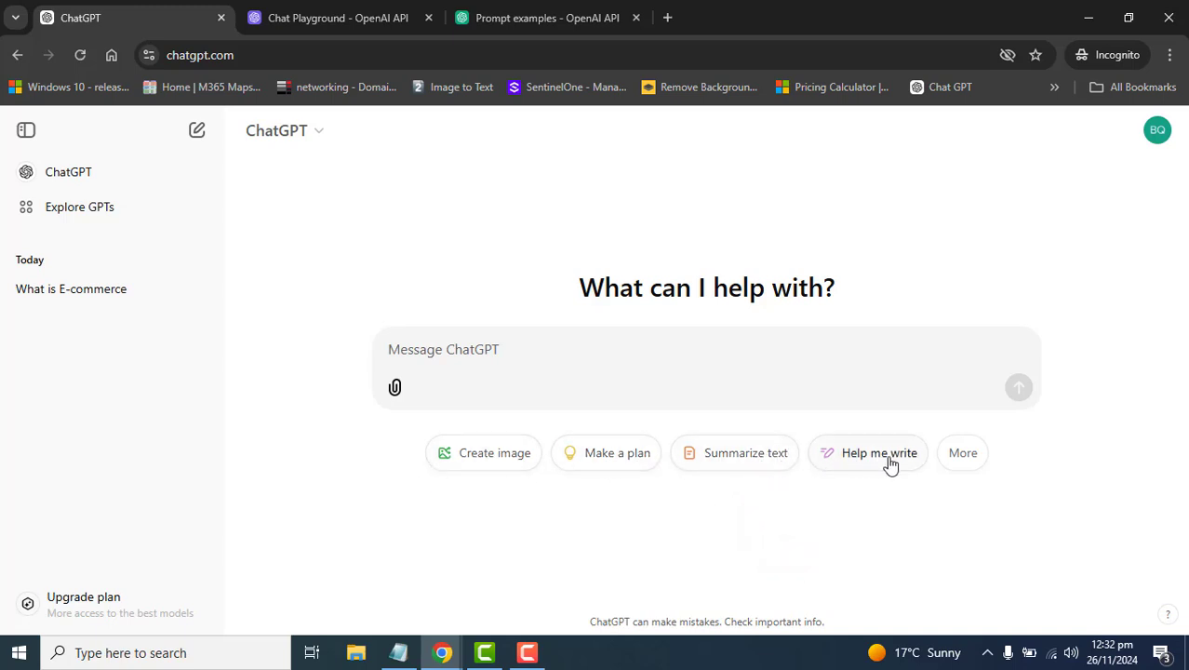
{"action": "left_click", "coordinate": [969, 451]}
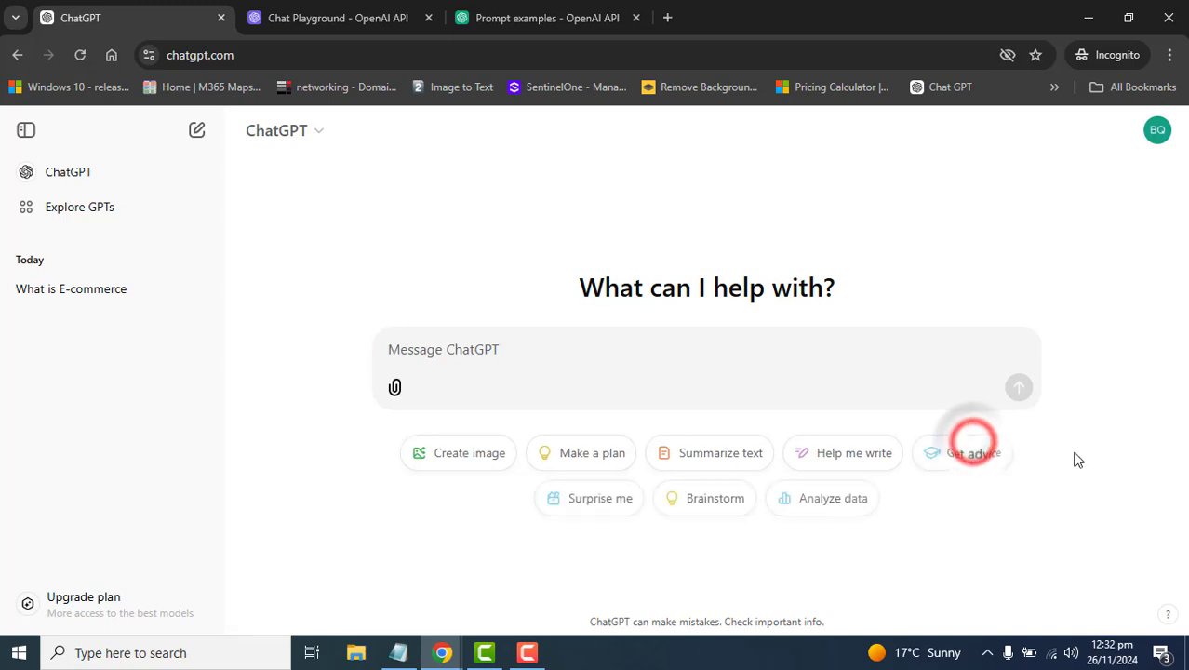